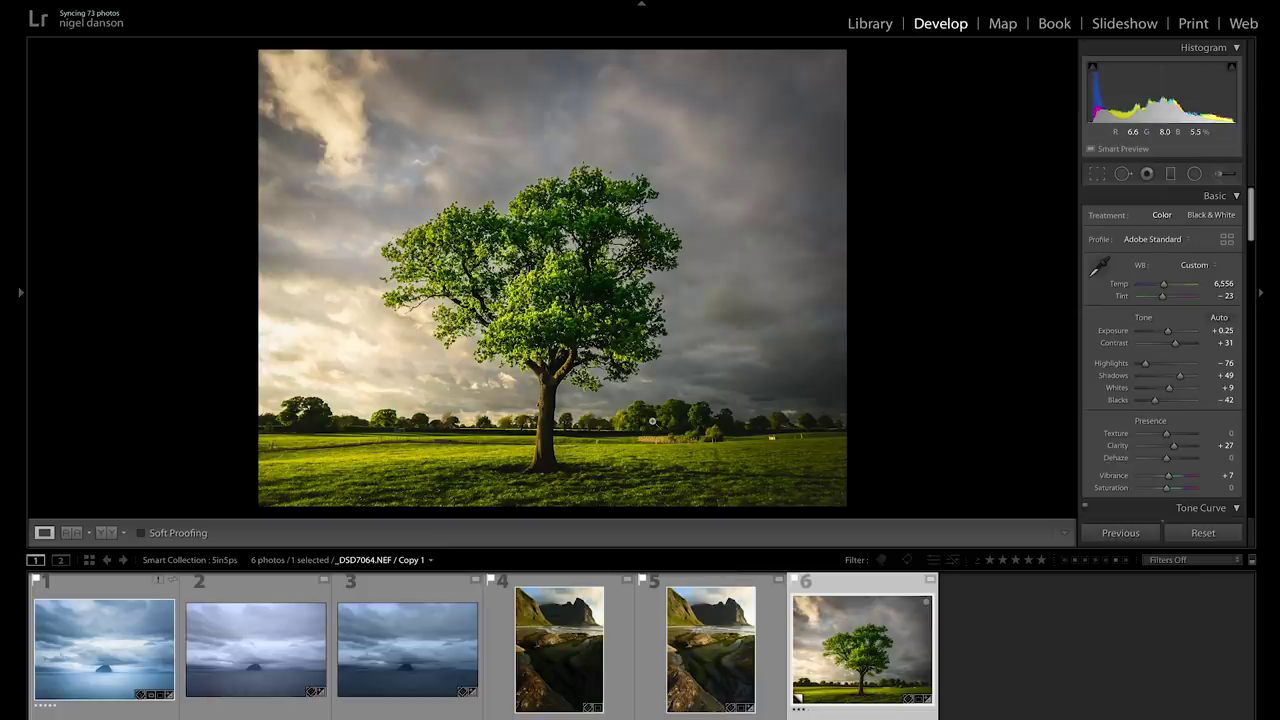
Zoom the lone-tree field photo from Fit to 1:1 to inspect the yellow gate.
{"action": "left_click", "coordinate": [773, 441]}
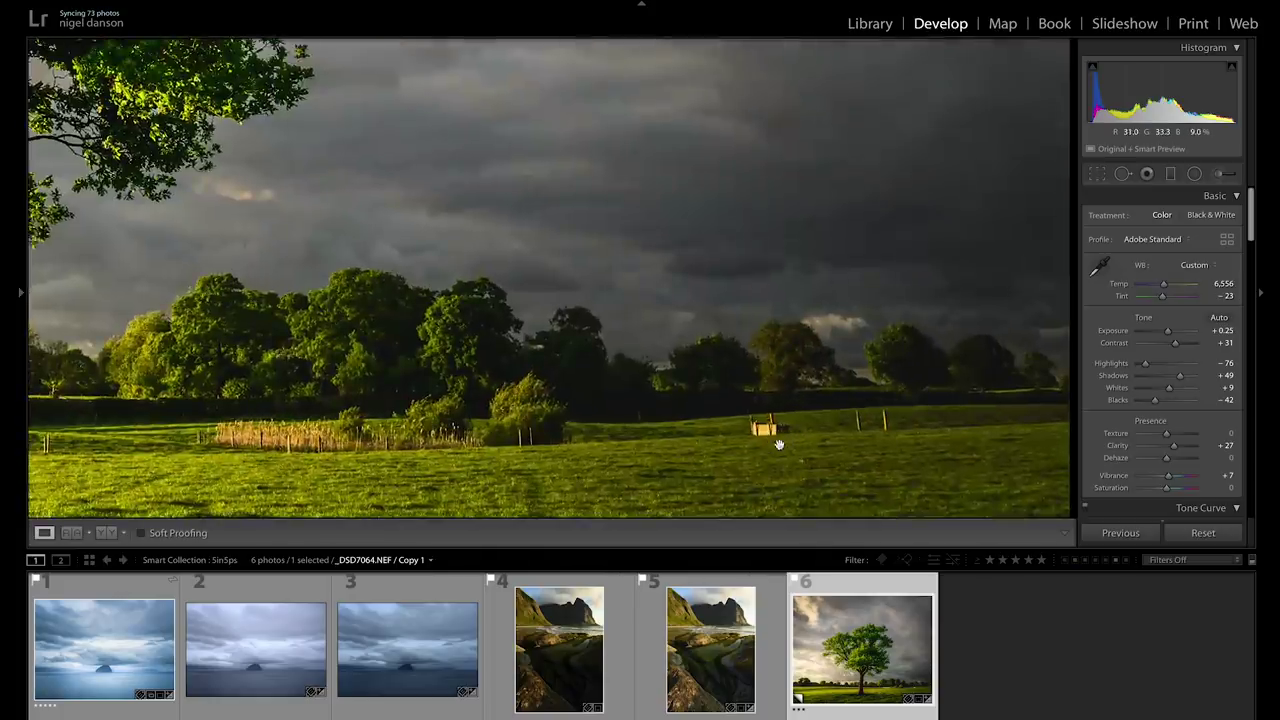
Cover the yellow gate with a Spot Removal clone spot sourced from clean grass.
{"action": "left_click_drag", "start_coordinate": [777, 443], "coordinate": [763, 354]}
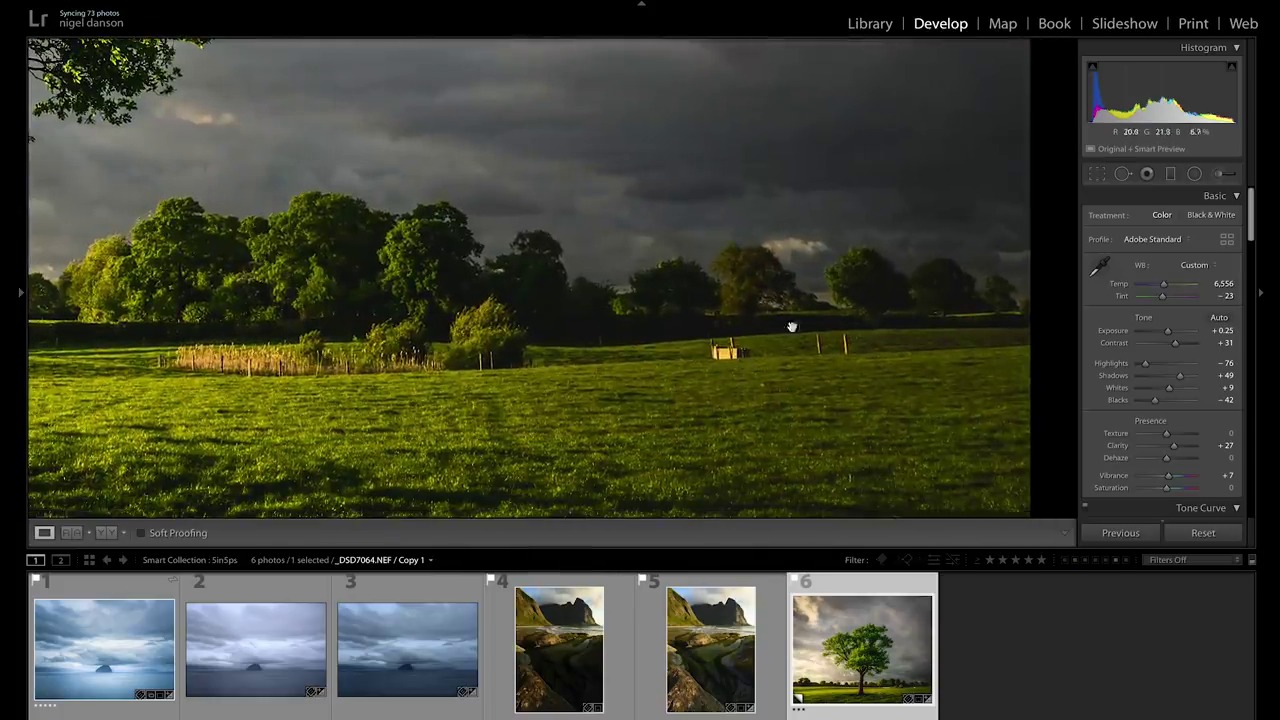
{"action": "left_click", "coordinate": [1123, 173]}
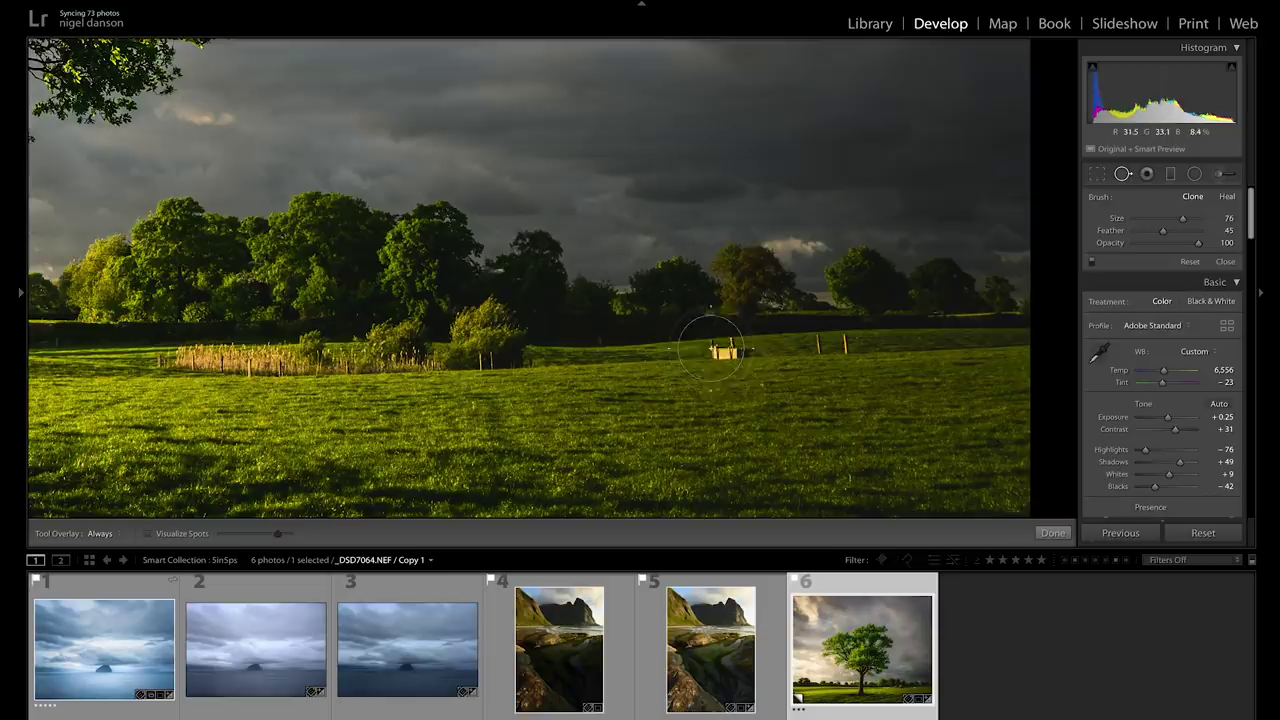
{"action": "left_click", "coordinate": [724, 347]}
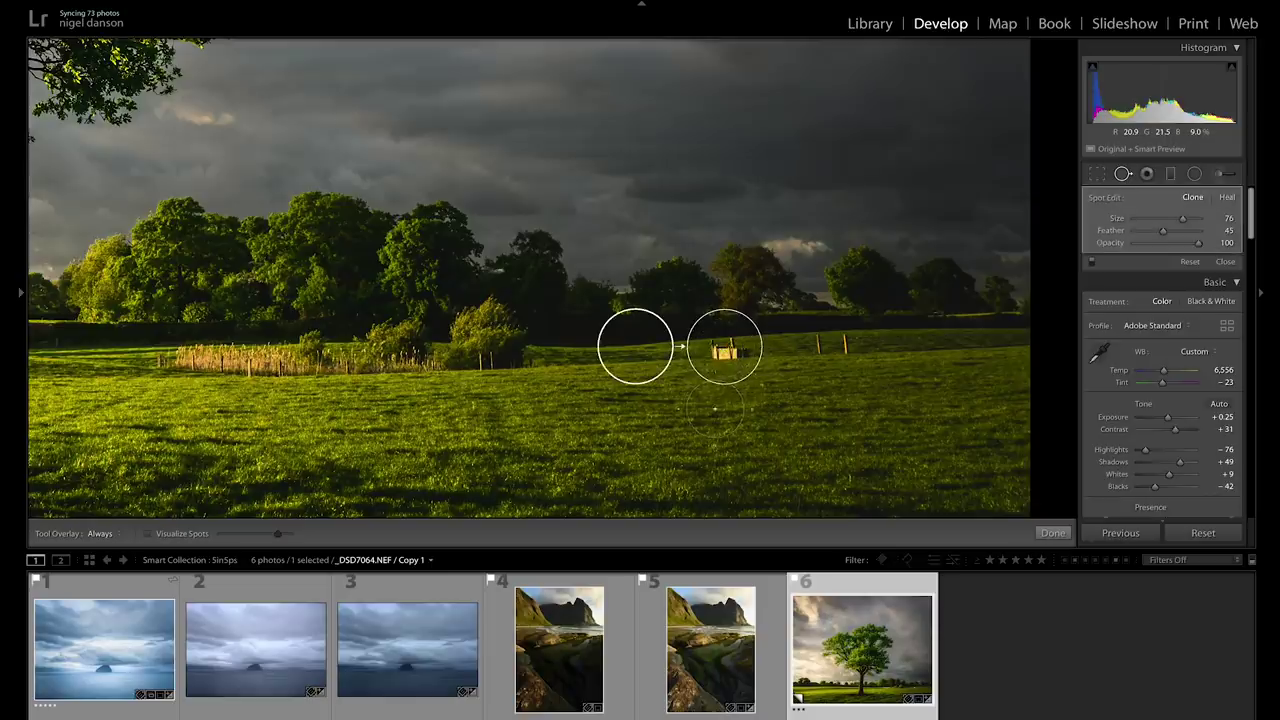
{"action": "left_click_drag", "start_coordinate": [623, 337], "coordinate": [639, 371]}
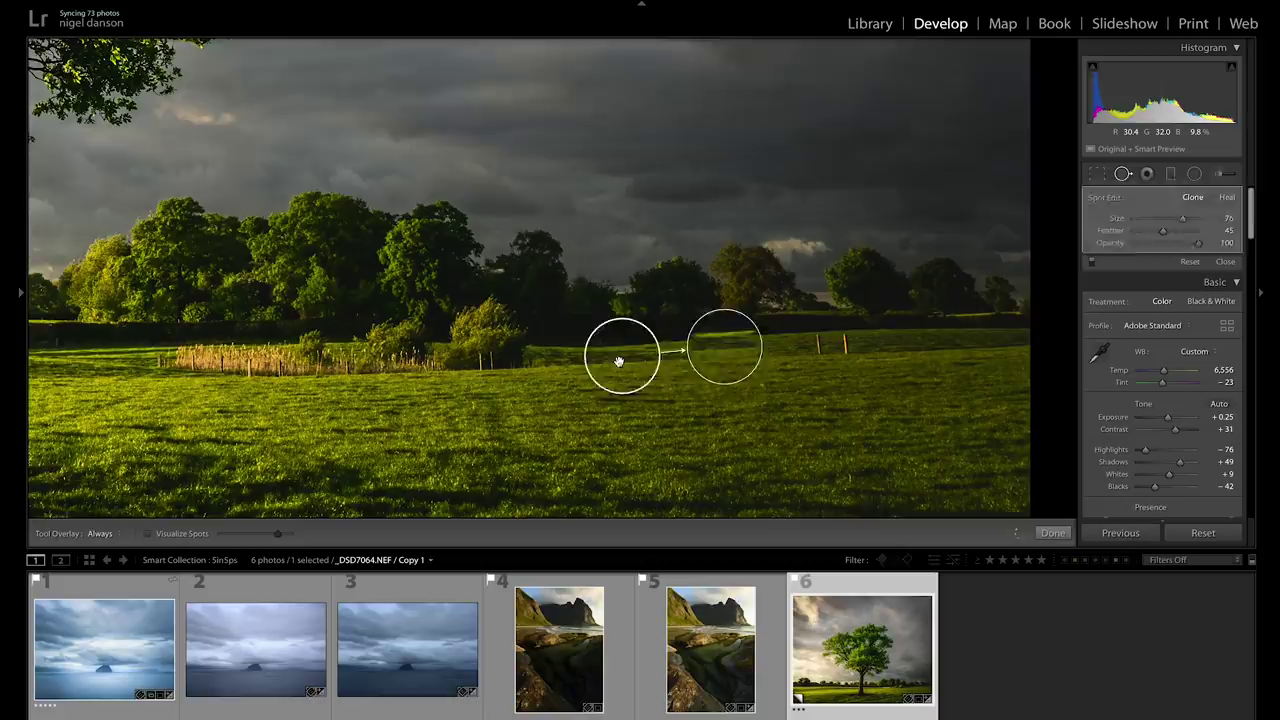
{"action": "key", "text": "Delete"}
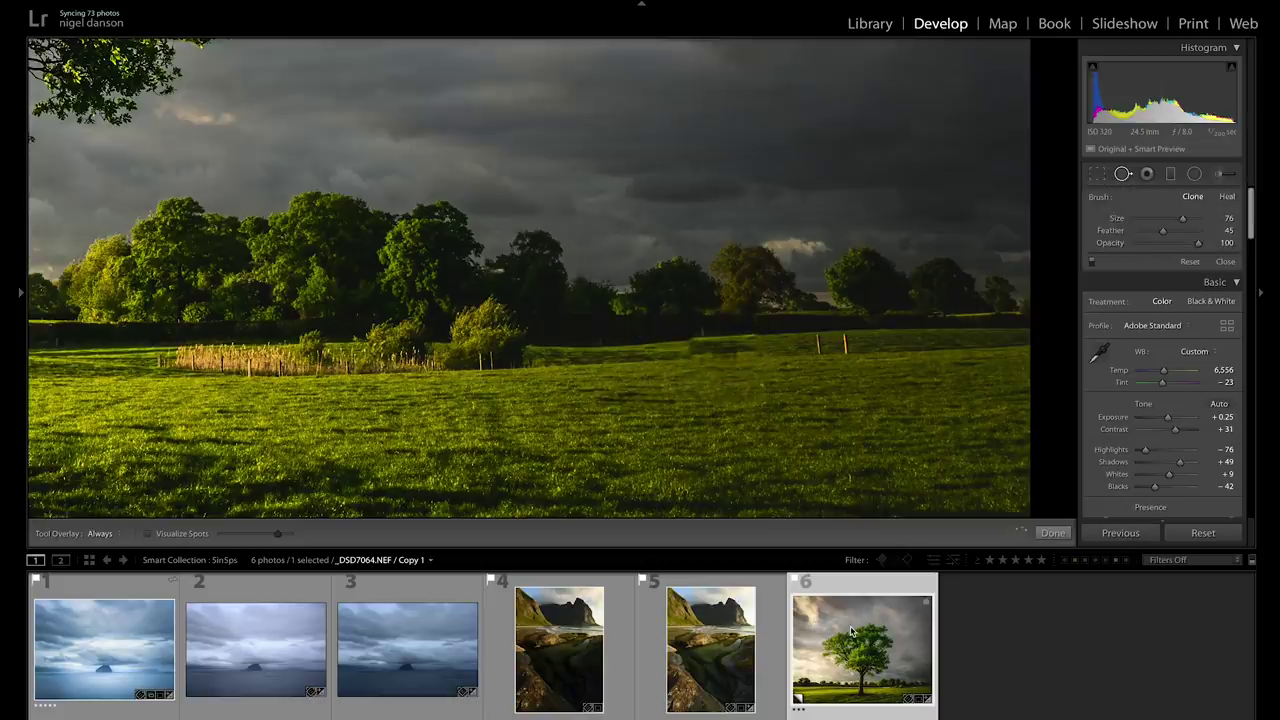
{"action": "right_click", "coordinate": [851, 630]}
Open the oak tree photo in Photoshop 2020 and enlarge the view toward the field.
{"action": "mouse_move", "coordinate": [912, 503]}
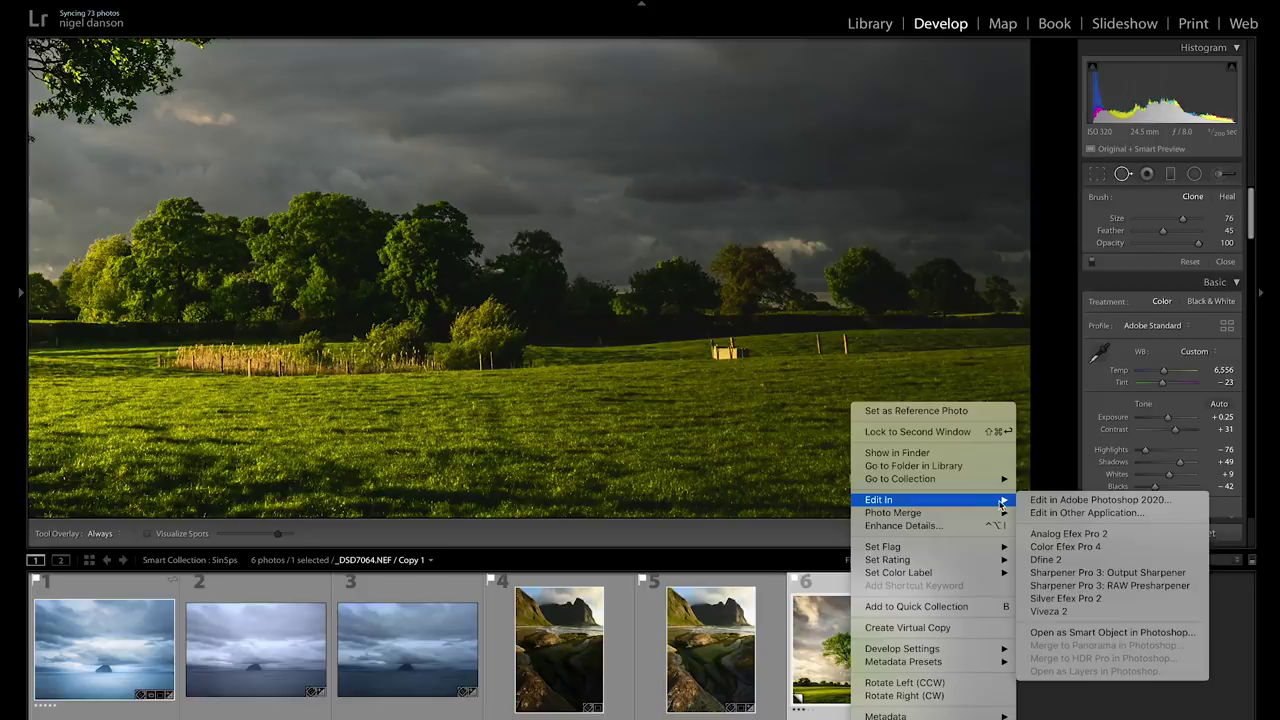
{"action": "left_click", "coordinate": [1083, 500]}
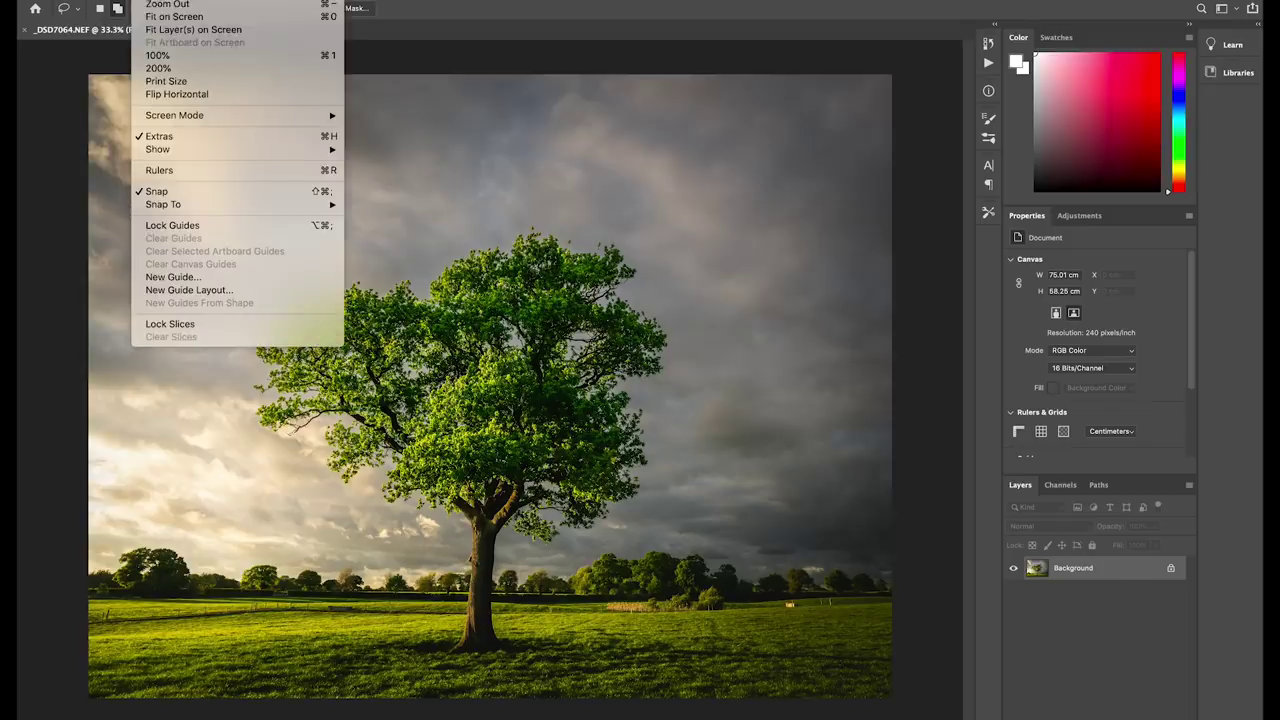
{"action": "left_click", "coordinate": [237, 36]}
{"action": "scroll", "coordinate": [600, 300], "scroll_direction": "down", "scroll_amount": 5}
{"action": "scroll", "coordinate": [600, 300], "scroll_direction": "right", "scroll_amount": 5}
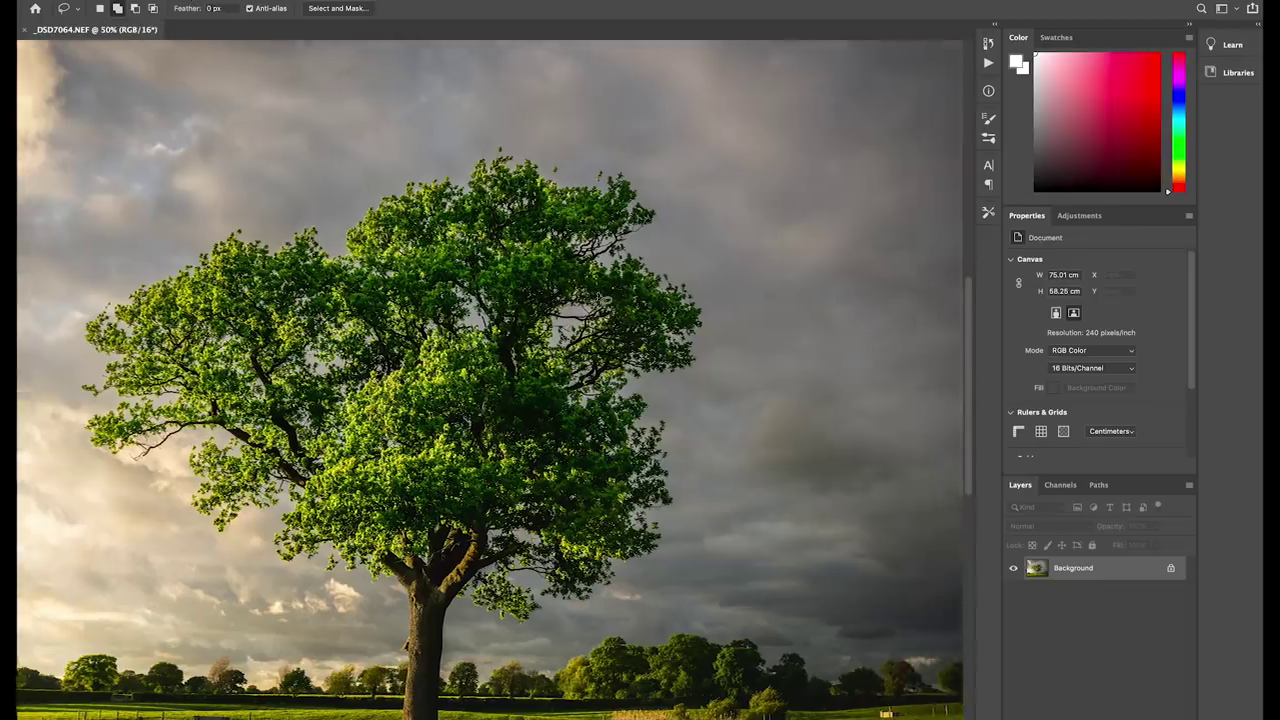
{"action": "scroll", "coordinate": [600, 298], "scroll_direction": "right", "scroll_amount": 2}
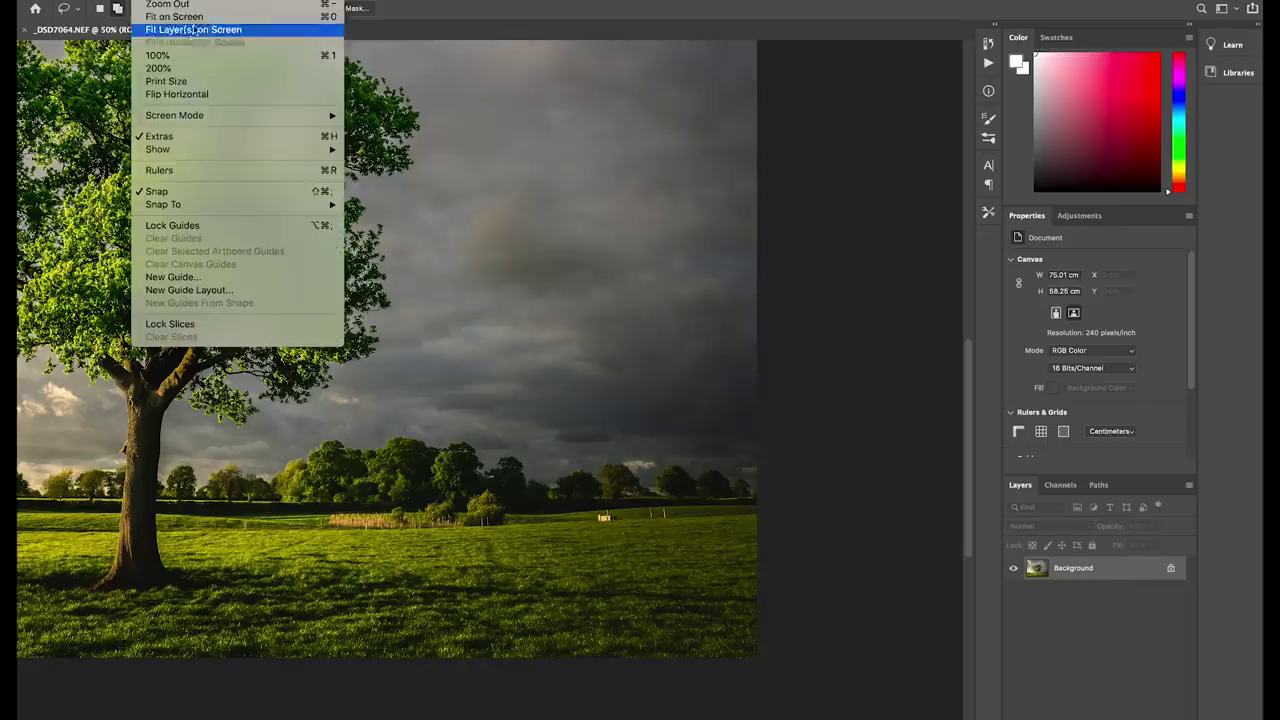
View the field at 100% and lasso a loose selection around the yellow box.
{"action": "left_click", "coordinate": [183, 67]}
{"action": "left_click", "coordinate": [176, 2]}
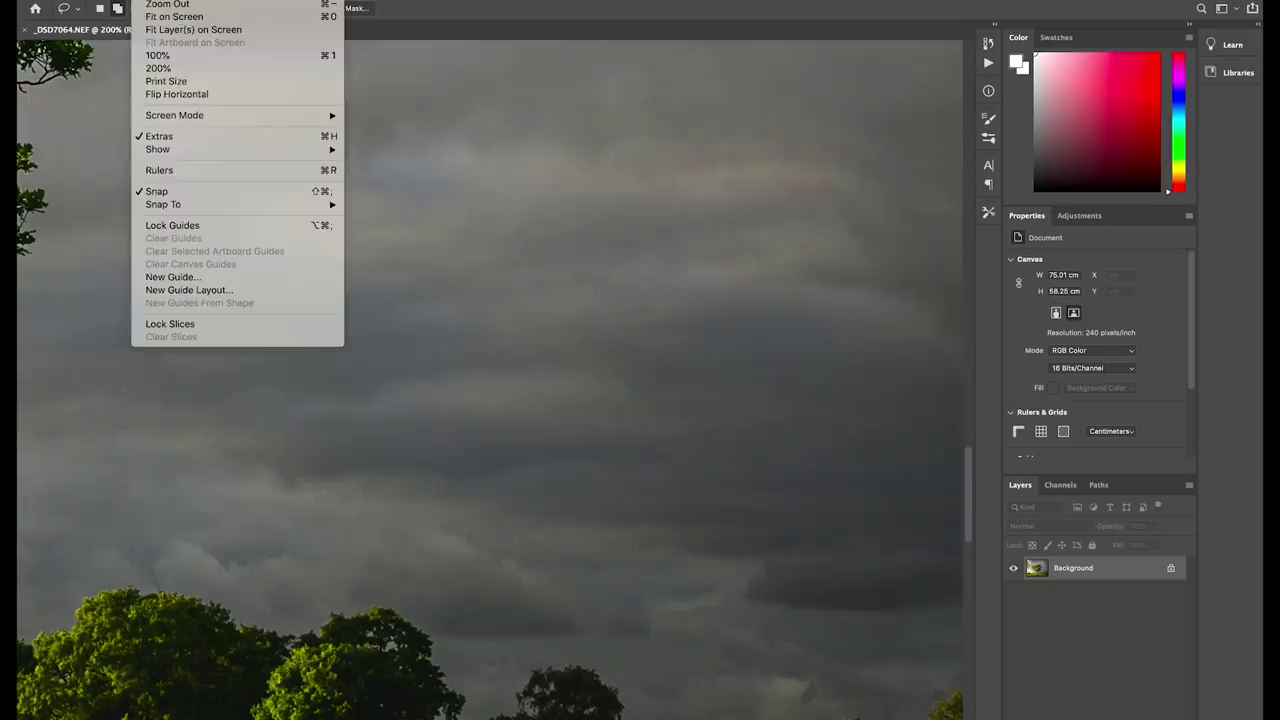
{"action": "left_click", "coordinate": [160, 55]}
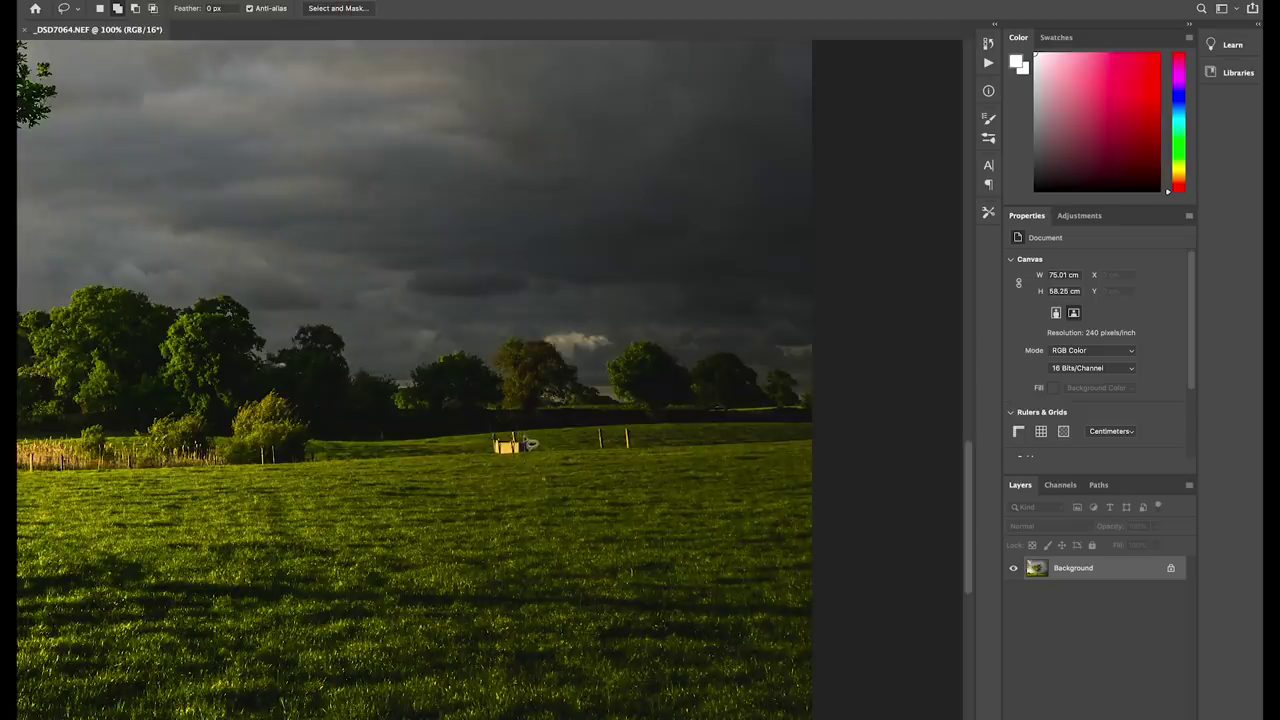
{"action": "mouse_move", "coordinate": [524, 440]}
{"action": "left_mouse_down"}
{"action": "mouse_move", "coordinate": [487, 436]}
{"action": "mouse_move", "coordinate": [489, 462]}
{"action": "mouse_move", "coordinate": [534, 470]}
{"action": "mouse_move", "coordinate": [550, 452]}
{"action": "mouse_move", "coordinate": [530, 441]}
{"action": "left_mouse_up"}
Content-Aware Fill the yellow box with grass, excluding the trees from the sampling area.
{"action": "left_click", "coordinate": [20, 0]}
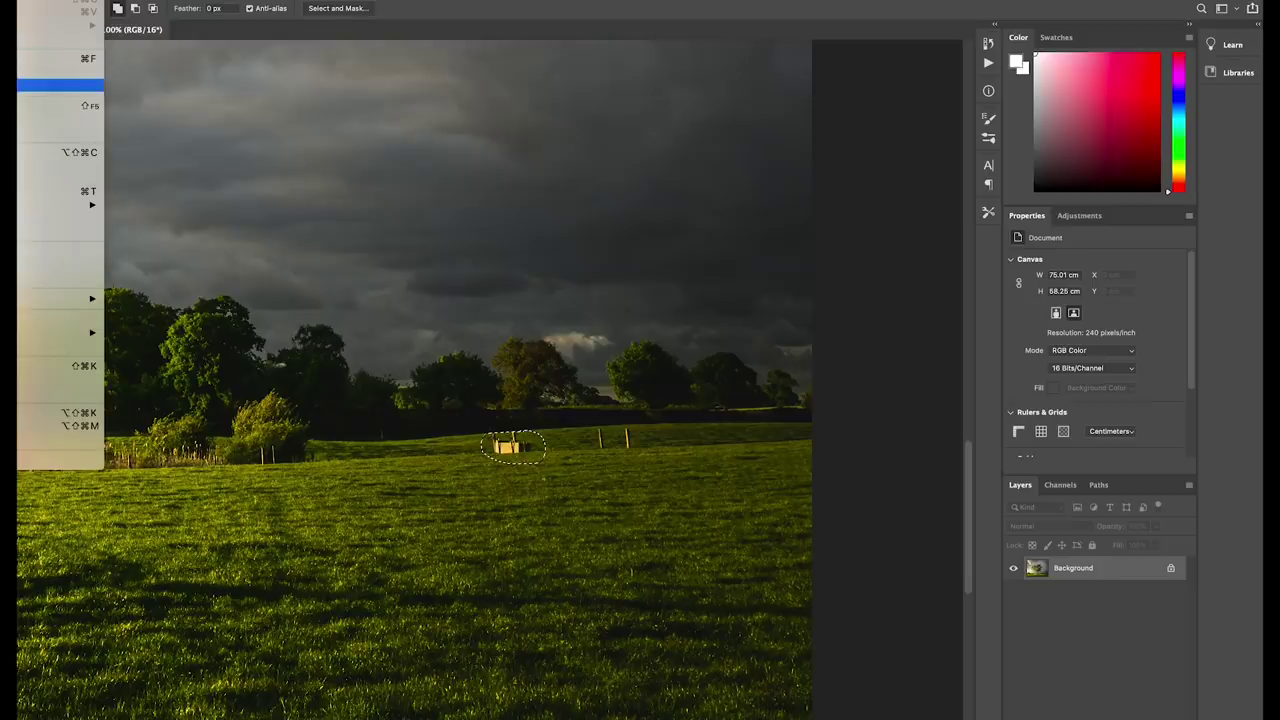
{"action": "key", "text": "Return"}
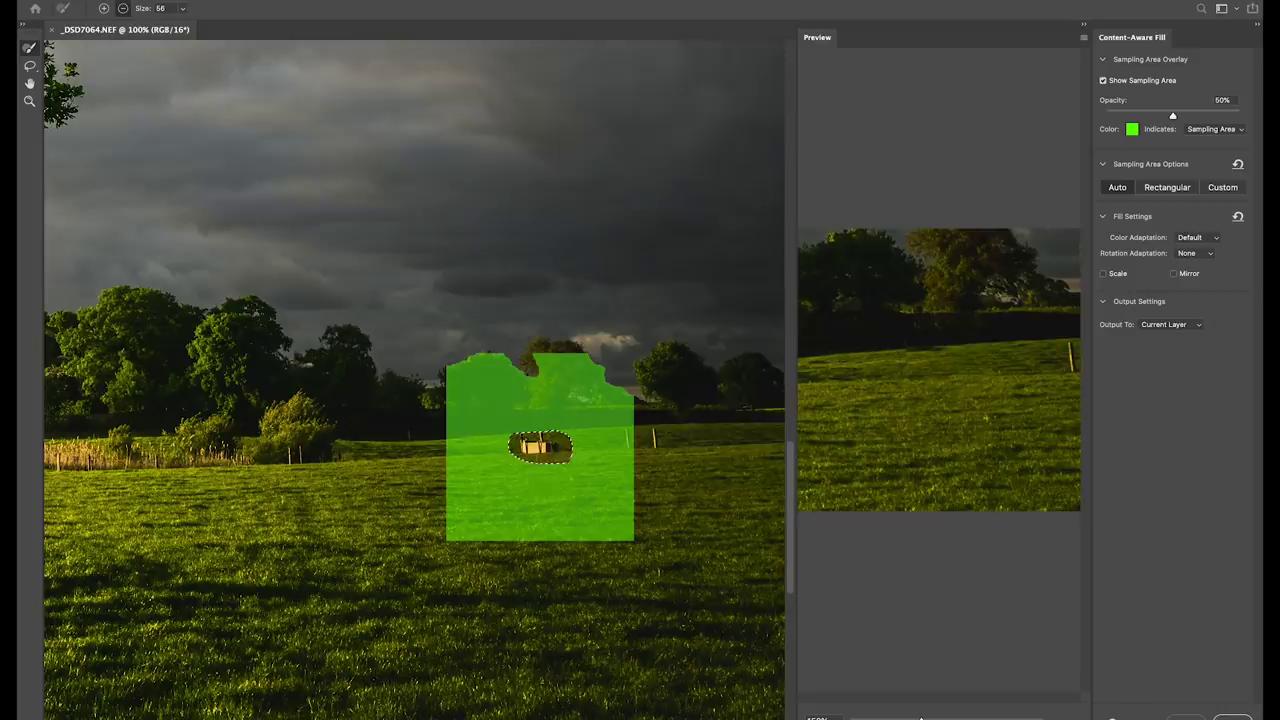
{"action": "mouse_move", "coordinate": [648, 396]}
{"action": "left_mouse_down"}
{"action": "mouse_move", "coordinate": [438, 394]}
{"action": "mouse_move", "coordinate": [524, 395]}
{"action": "mouse_move", "coordinate": [476, 393]}
{"action": "mouse_move", "coordinate": [635, 366]}
{"action": "mouse_move", "coordinate": [494, 347]}
{"action": "mouse_move", "coordinate": [479, 375]}
{"action": "mouse_move", "coordinate": [505, 370]}
{"action": "mouse_move", "coordinate": [437, 374]}
{"action": "mouse_move", "coordinate": [436, 426]}
{"action": "mouse_move", "coordinate": [647, 416]}
{"action": "mouse_move", "coordinate": [443, 411]}
{"action": "mouse_move", "coordinate": [633, 401]}
{"action": "mouse_move", "coordinate": [572, 379]}
{"action": "mouse_move", "coordinate": [615, 381]}
{"action": "mouse_move", "coordinate": [457, 374]}
{"action": "left_mouse_up"}
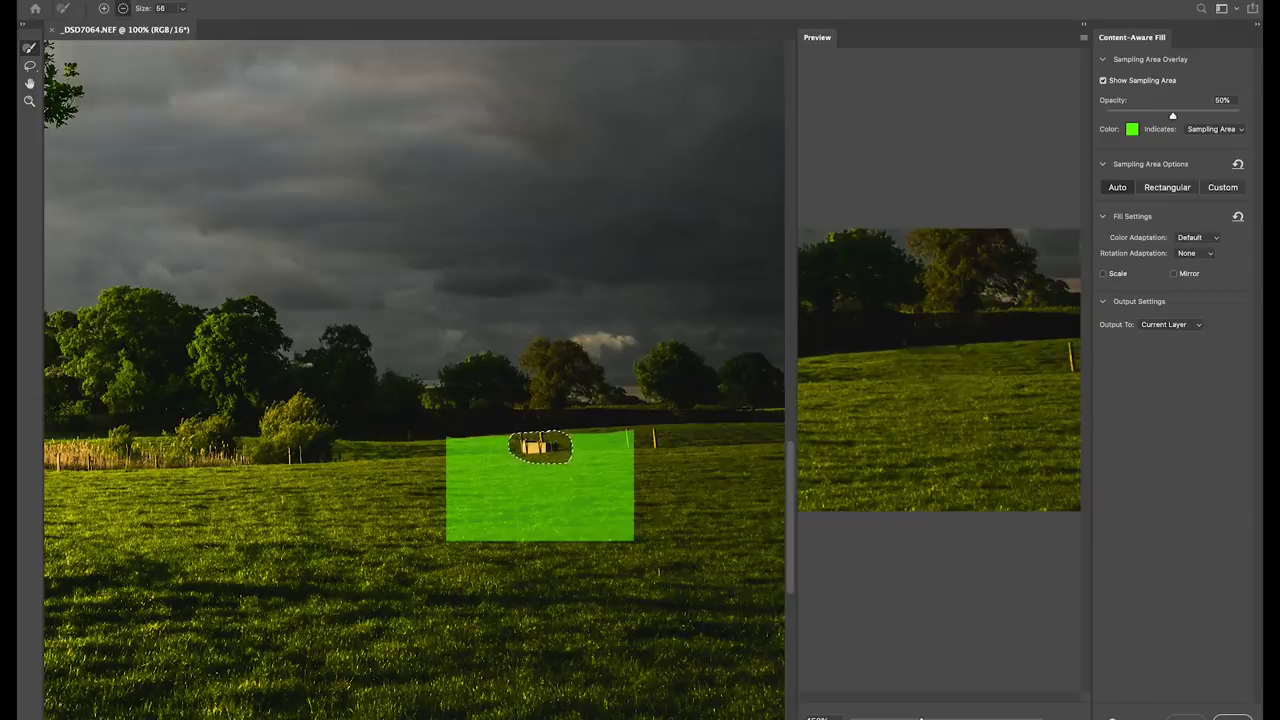
{"action": "left_click", "coordinate": [1232, 717]}
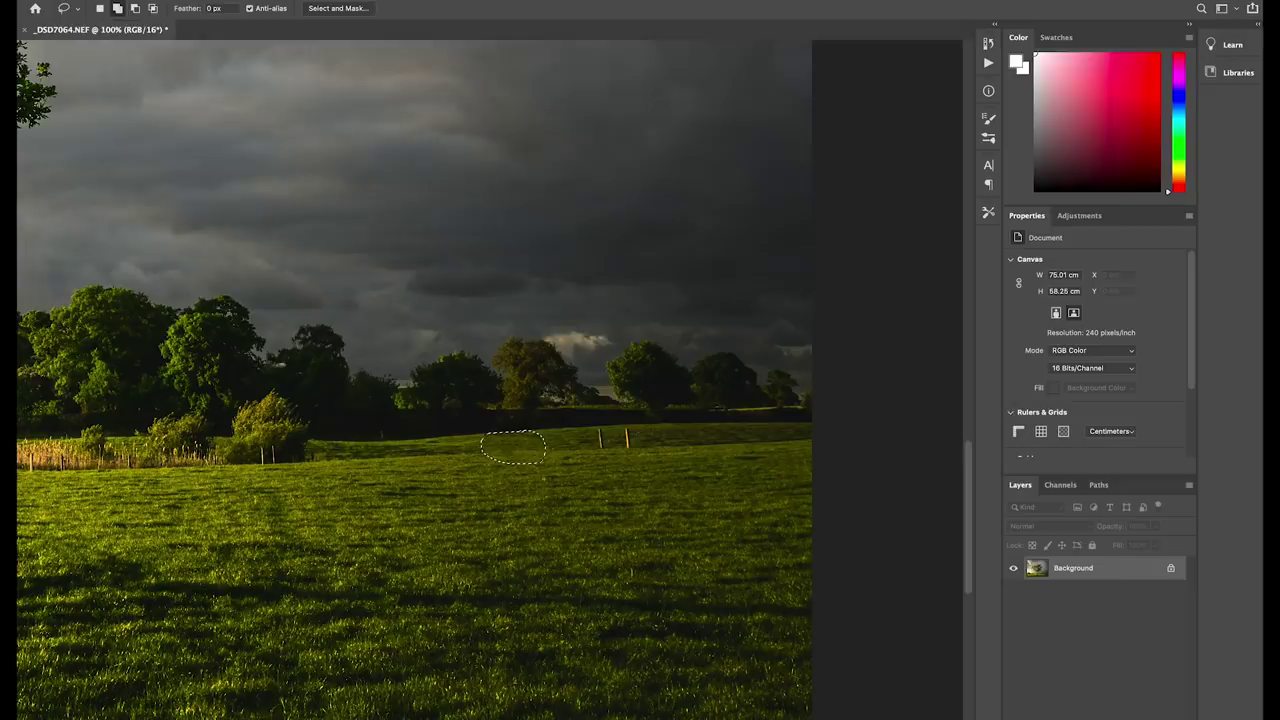
Deselect the filled area with Cmd+D.
{"action": "key", "text": "super+d"}
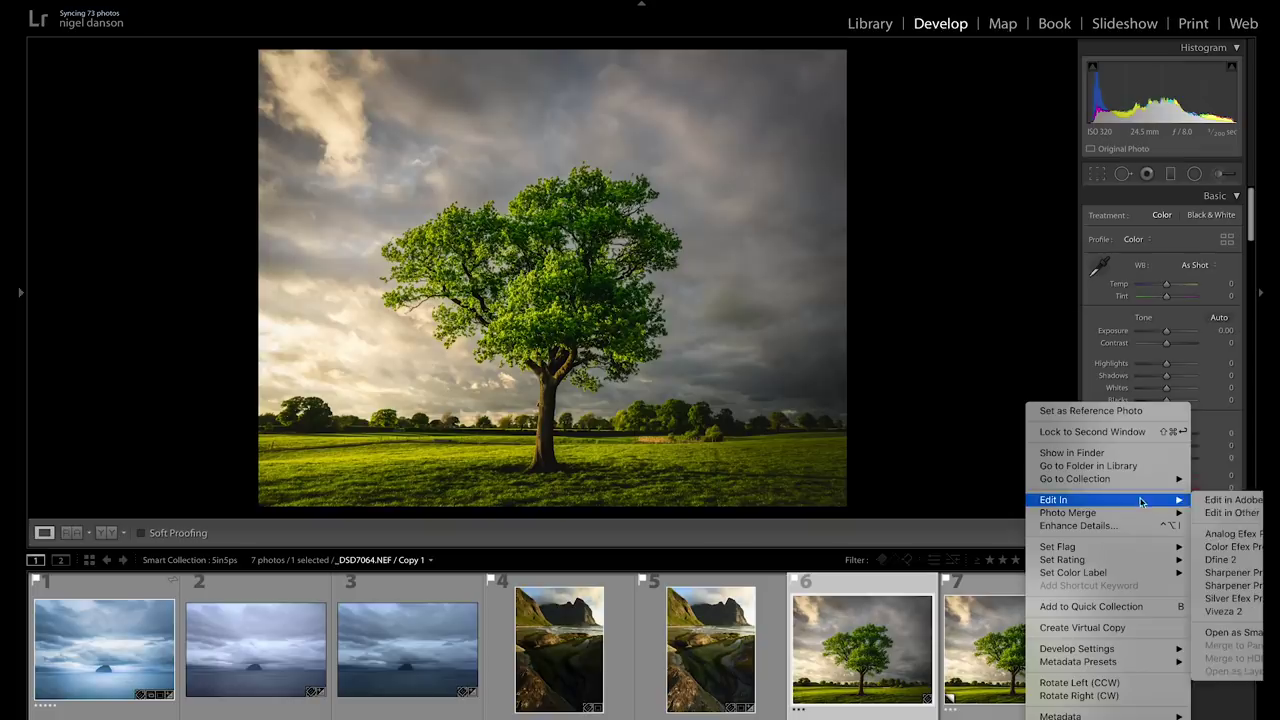
Open the cleaned oak tree copy in Photoshop as a smart object.
{"action": "left_click", "coordinate": [1225, 633]}
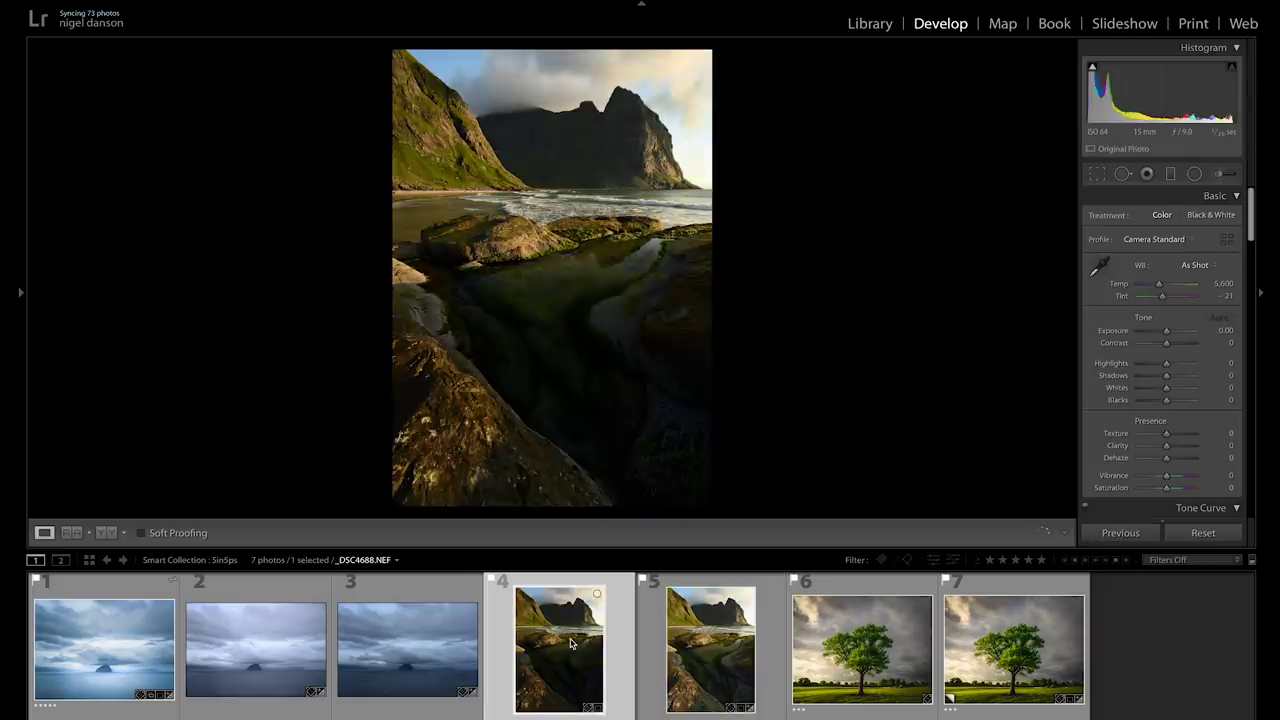
{"action": "left_click", "coordinate": [710, 645], "text": "shift"}
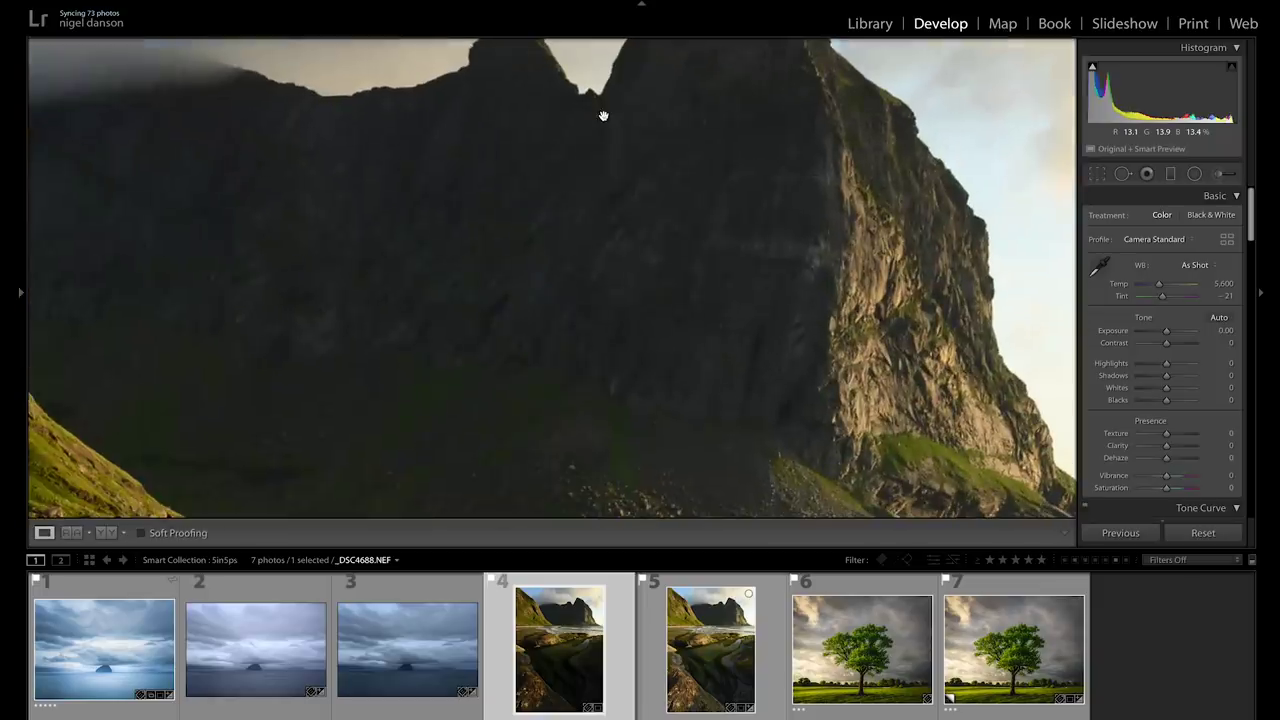
{"action": "left_click", "coordinate": [620, 100]}
{"action": "left_click_drag", "start_coordinate": [695, 277], "coordinate": [560, 160]}
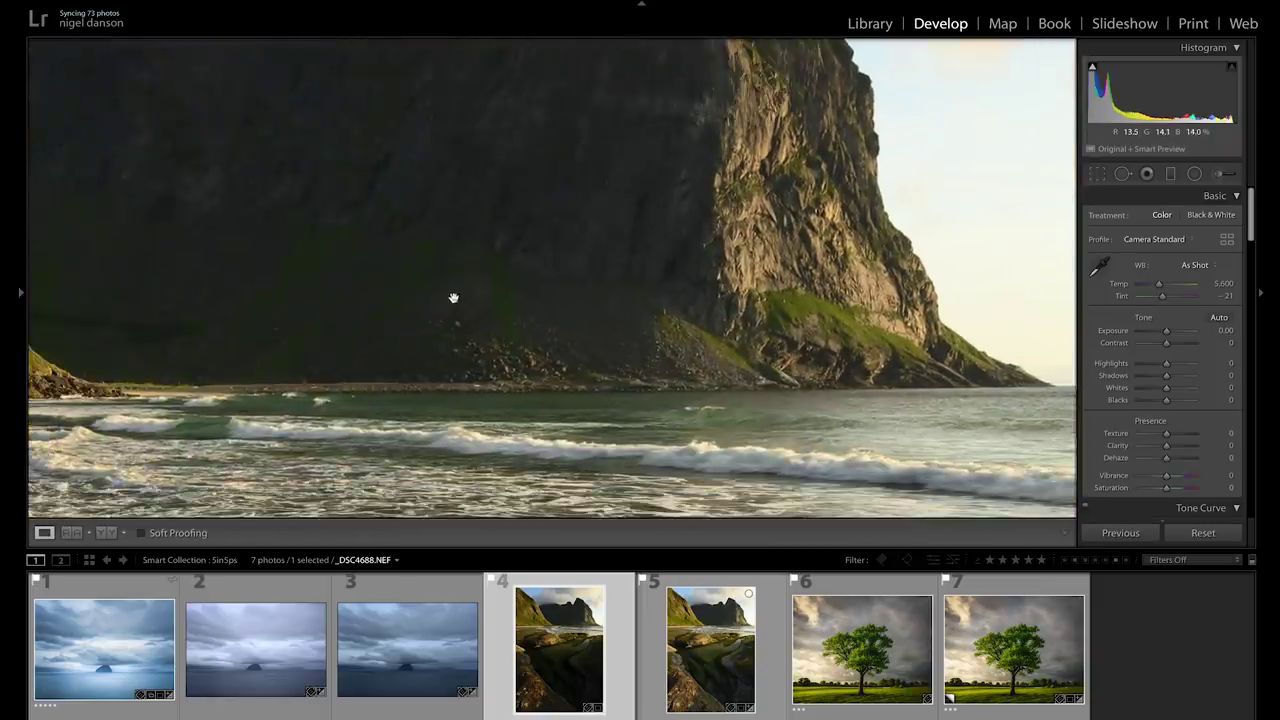
{"action": "left_click_drag", "start_coordinate": [451, 297], "coordinate": [584, 195]}
{"action": "left_click", "coordinate": [557, 294]}
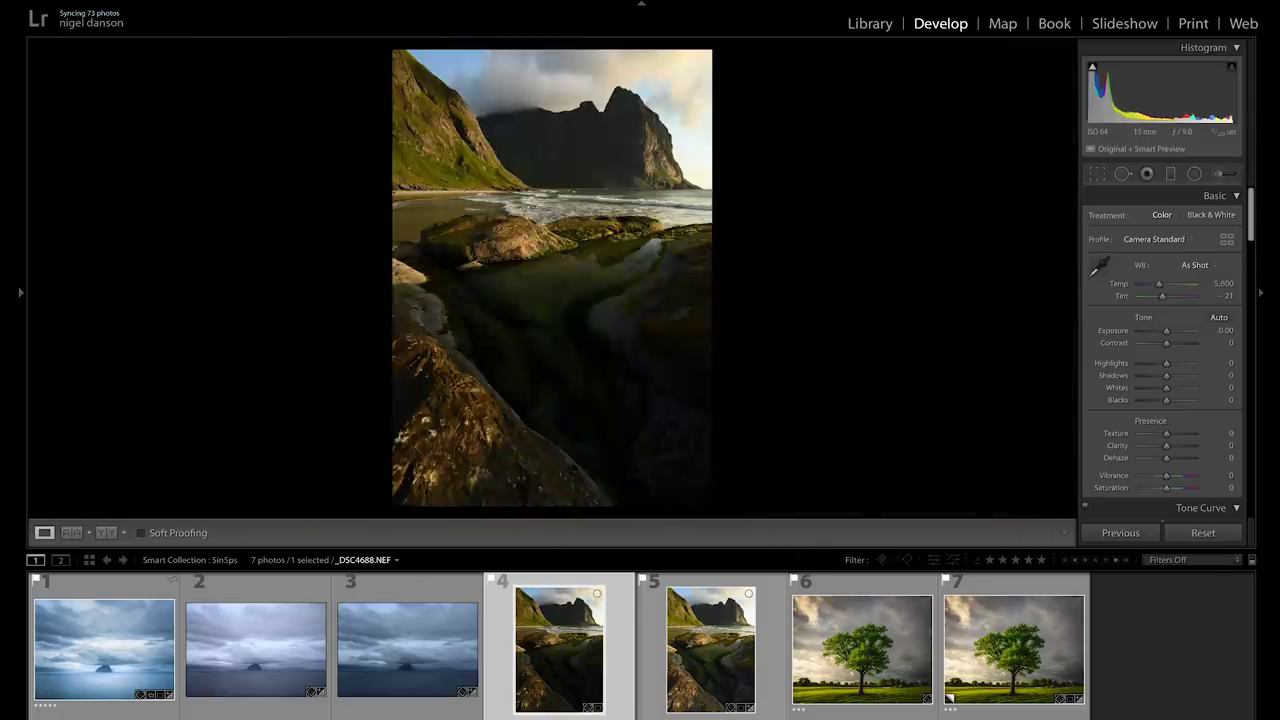
{"action": "left_click", "coordinate": [727, 675]}
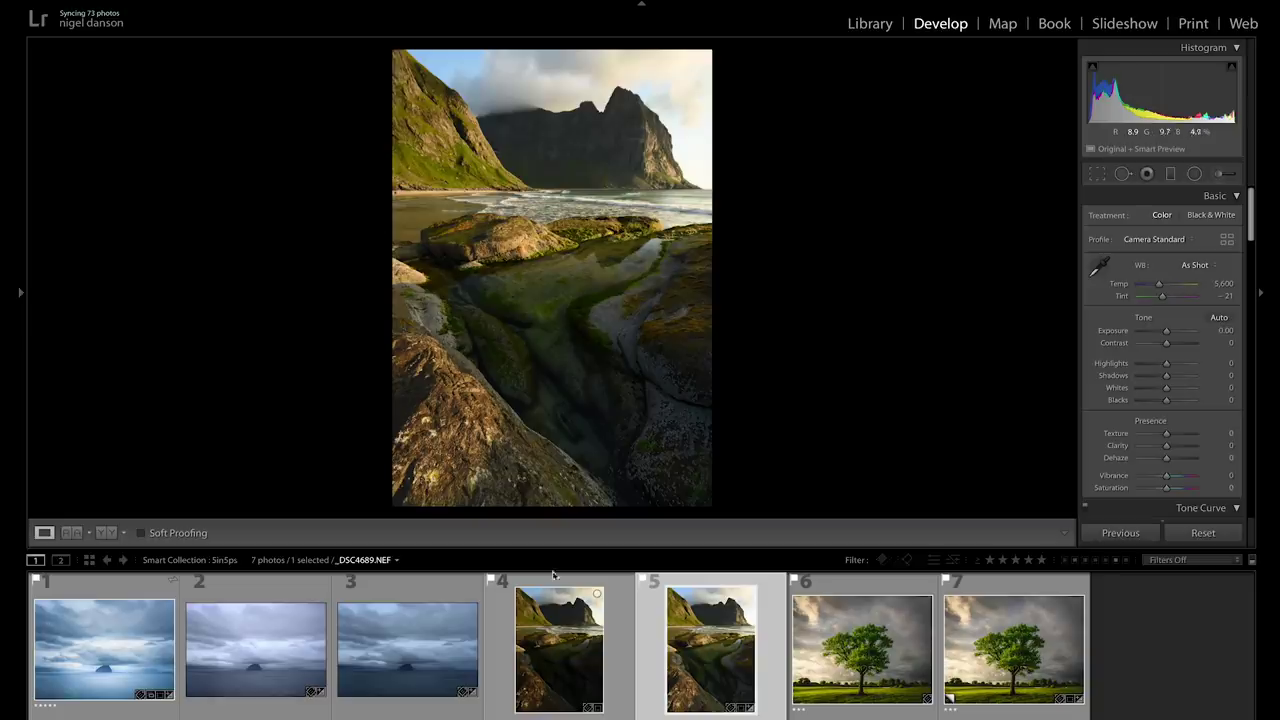
{"action": "left_click", "coordinate": [568, 661]}
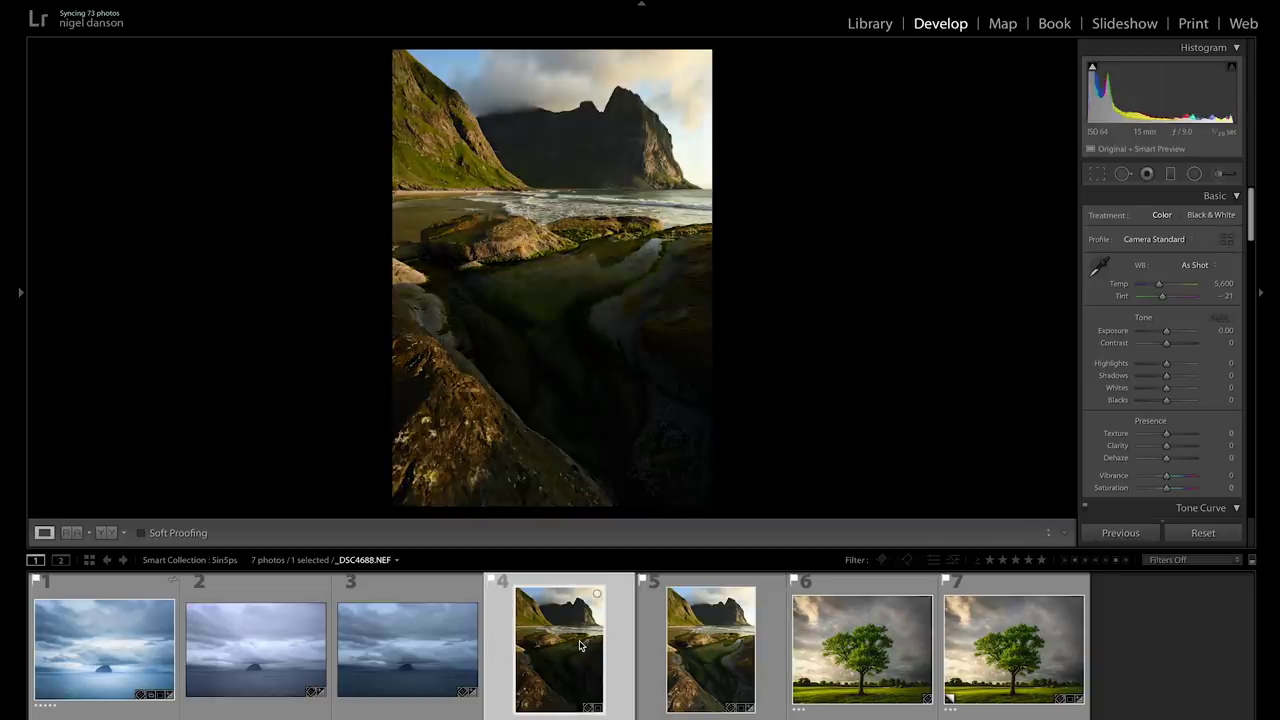
Add thumbnail 5 to the selection and compare the dark and bright beach exposures.
{"action": "left_click", "coordinate": [697, 635], "text": "ctrl"}
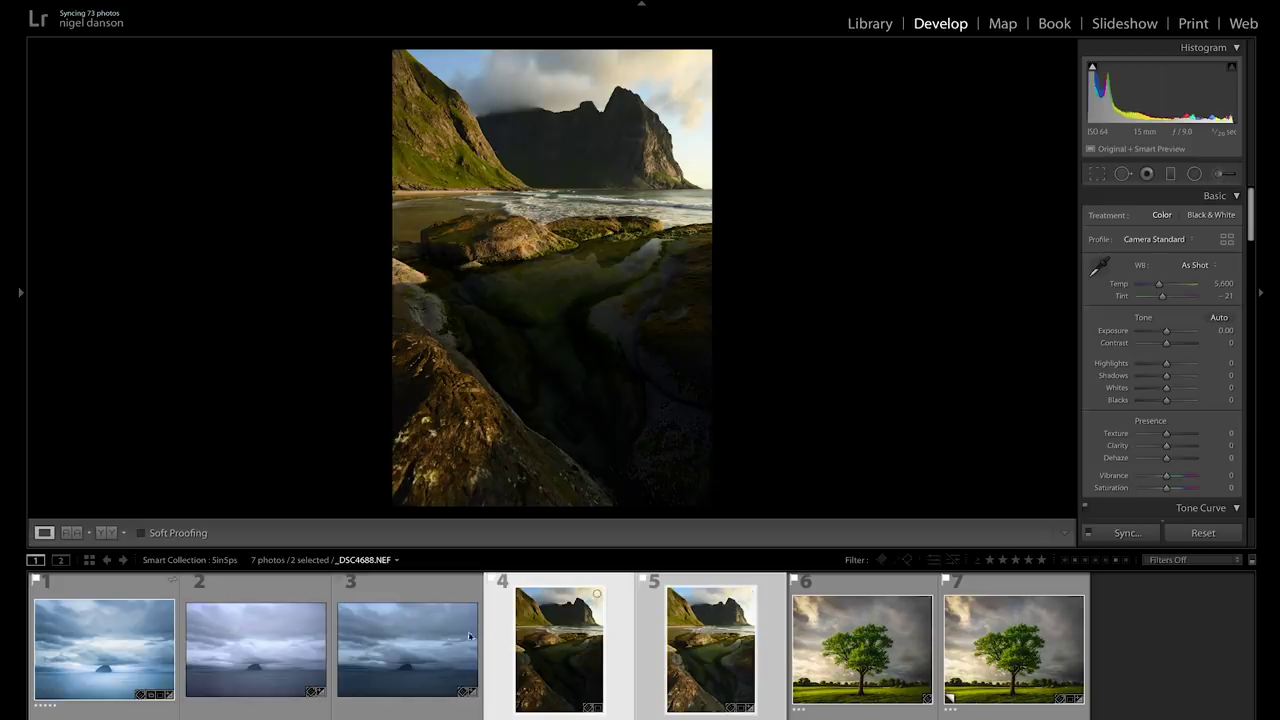
{"action": "key", "text": "Left"}
{"action": "key", "text": "Left"}
{"action": "key", "text": "Right"}
{"action": "key", "text": "Right"}
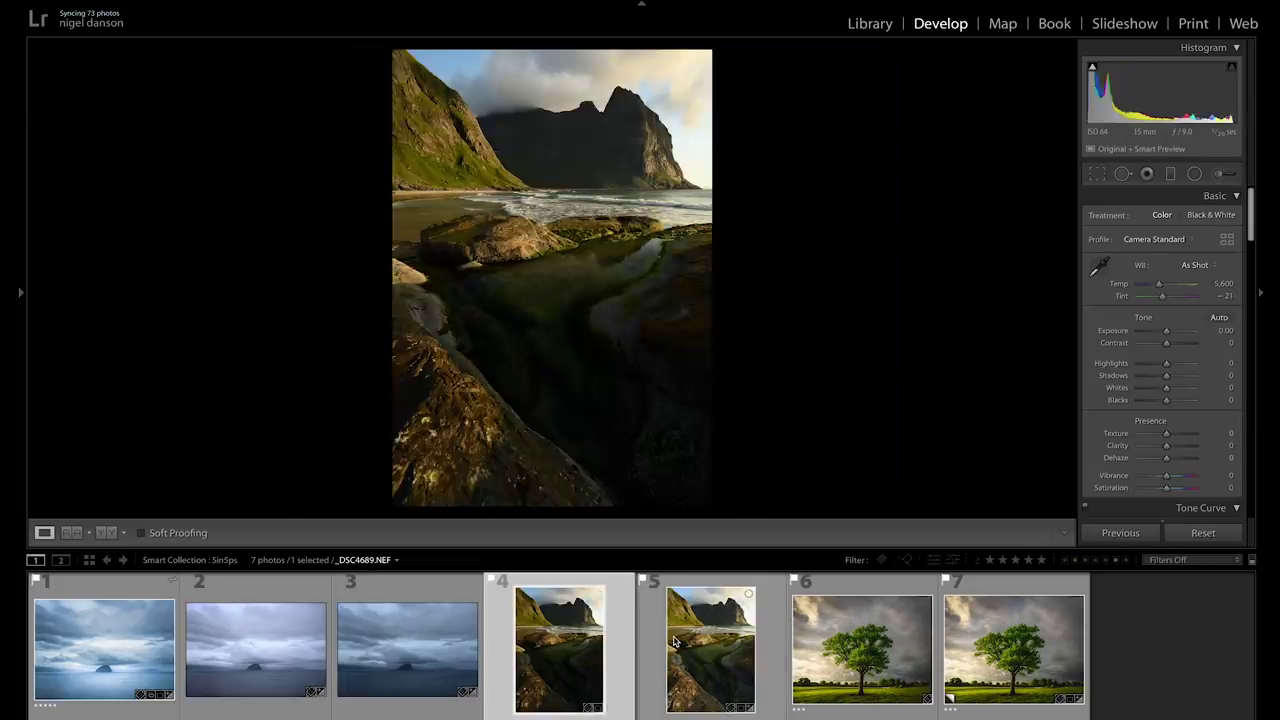
{"action": "key", "text": "Left"}
{"action": "key", "text": "Right"}
{"action": "key", "text": "Left"}
{"action": "key", "text": "Right"}
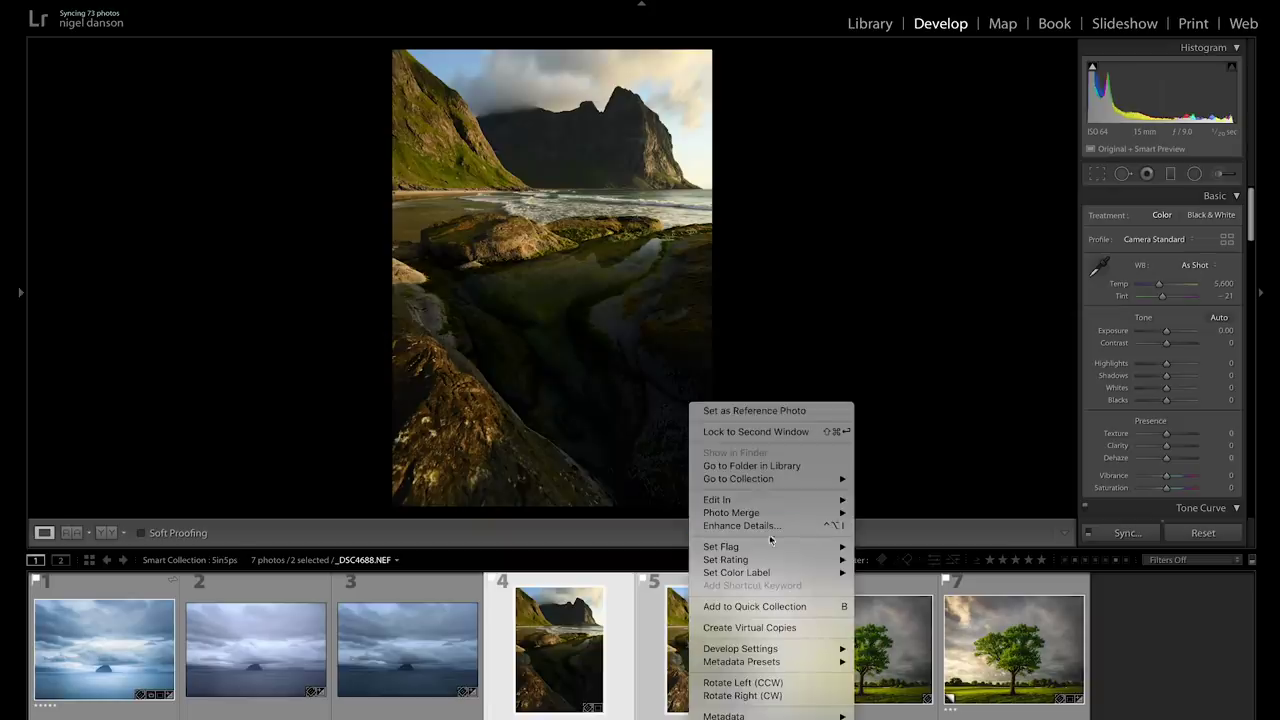
{"action": "mouse_move", "coordinate": [776, 502]}
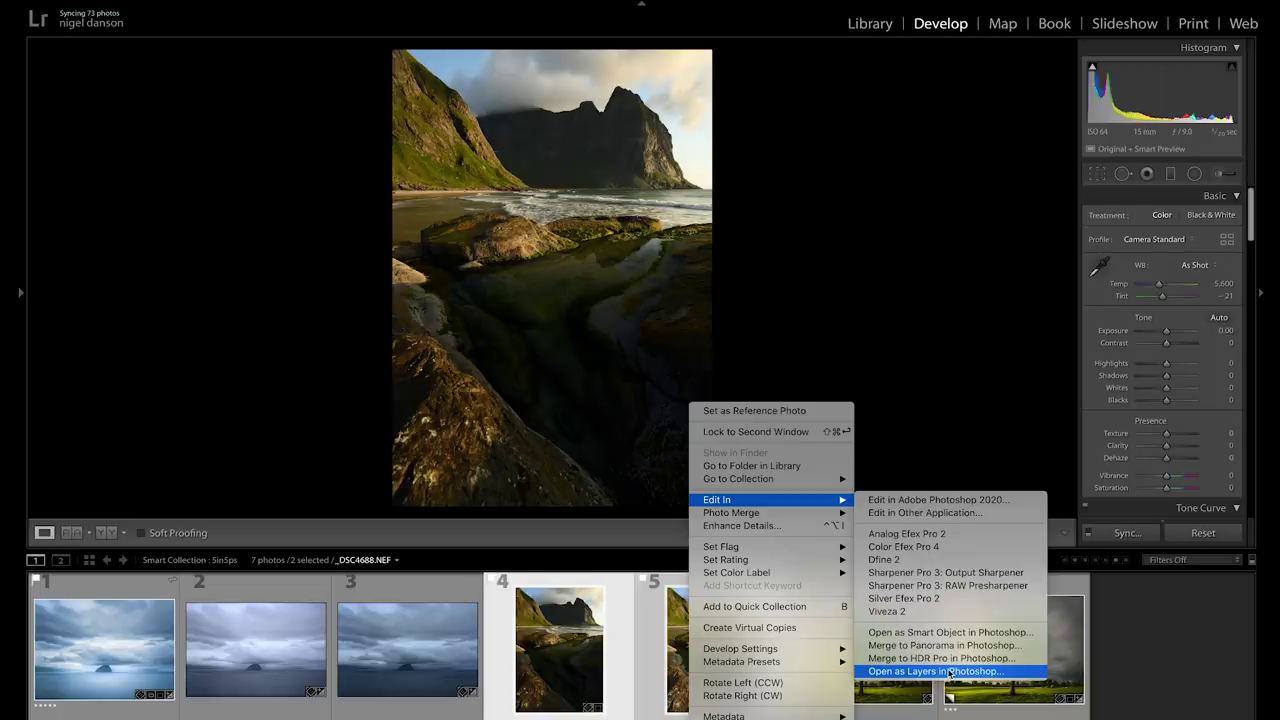
Open _DSC4688 and _DSC4689 as Photoshop layers and toggle the top one to compare.
{"action": "left_click", "coordinate": [948, 672]}
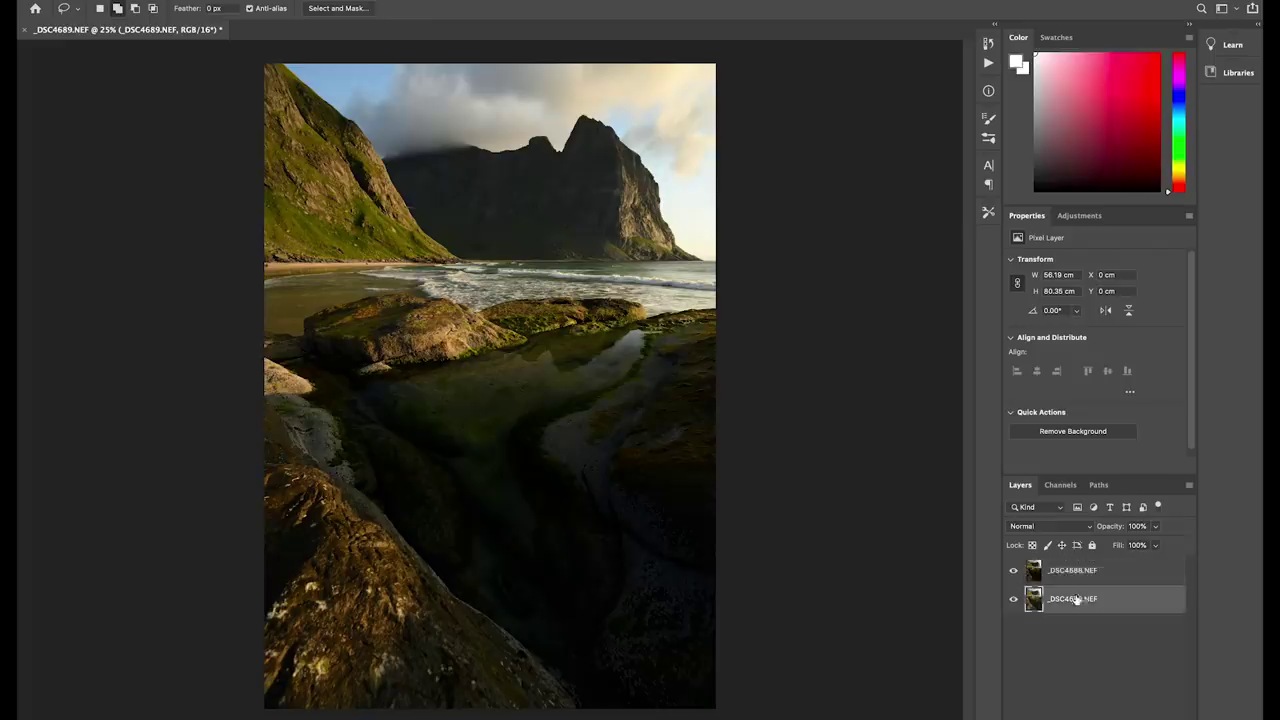
{"action": "left_click", "coordinate": [1077, 569]}
{"action": "left_click", "coordinate": [1075, 599]}
{"action": "left_click", "coordinate": [1014, 572]}
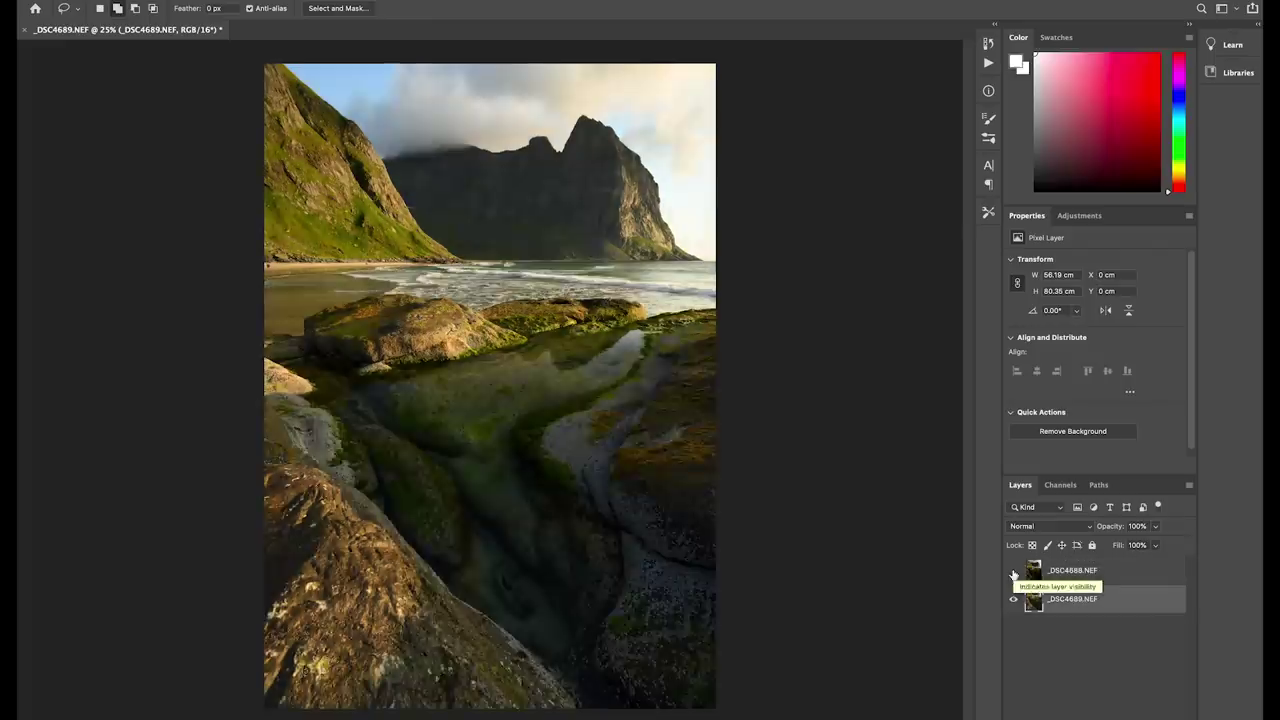
{"action": "left_click", "coordinate": [1014, 572]}
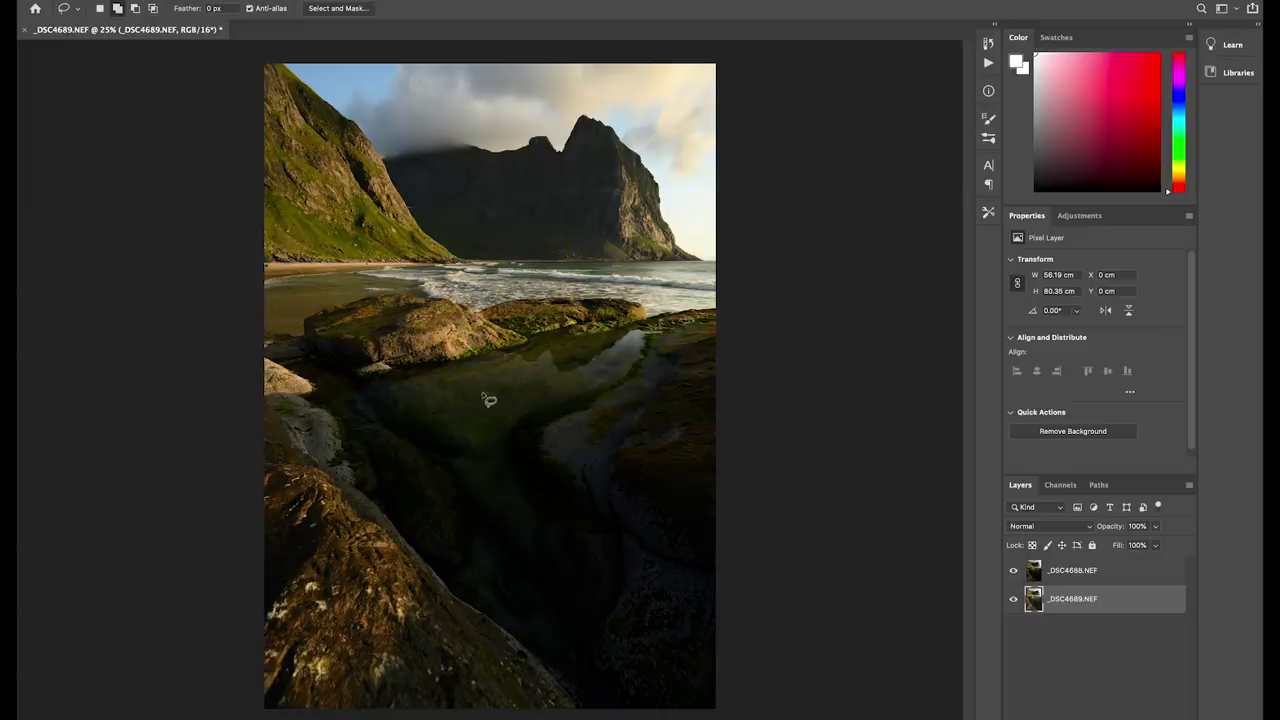
{"action": "left_click", "coordinate": [1073, 571], "text": "shift"}
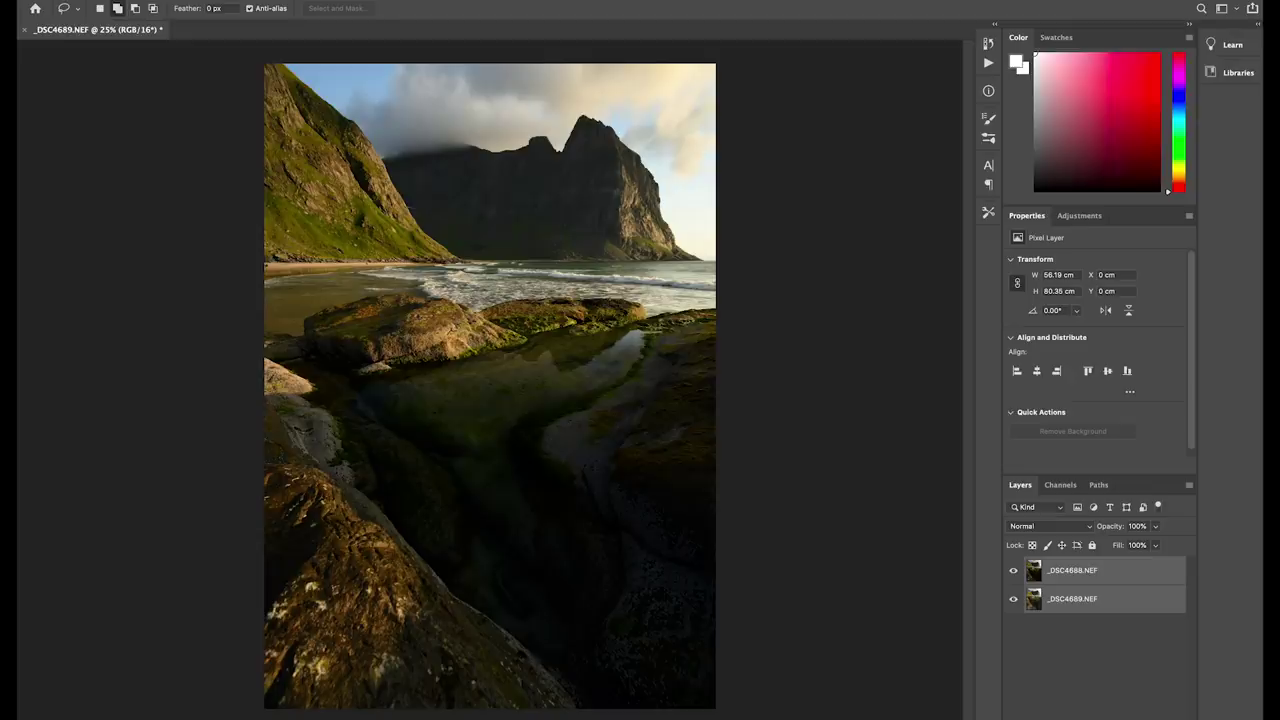
Auto-Blend the two exposure layers with Stack Images, then deselect the layers.
{"action": "left_click", "coordinate": [60, 230]}
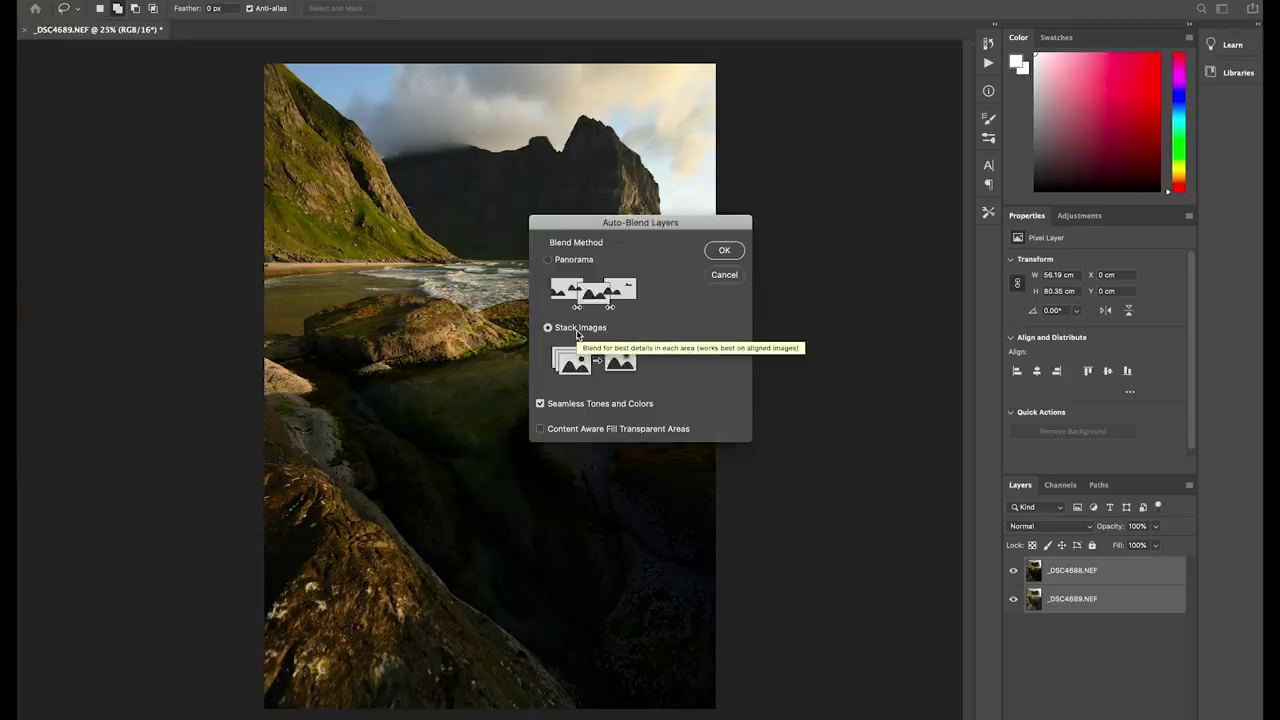
{"action": "left_click", "coordinate": [740, 258]}
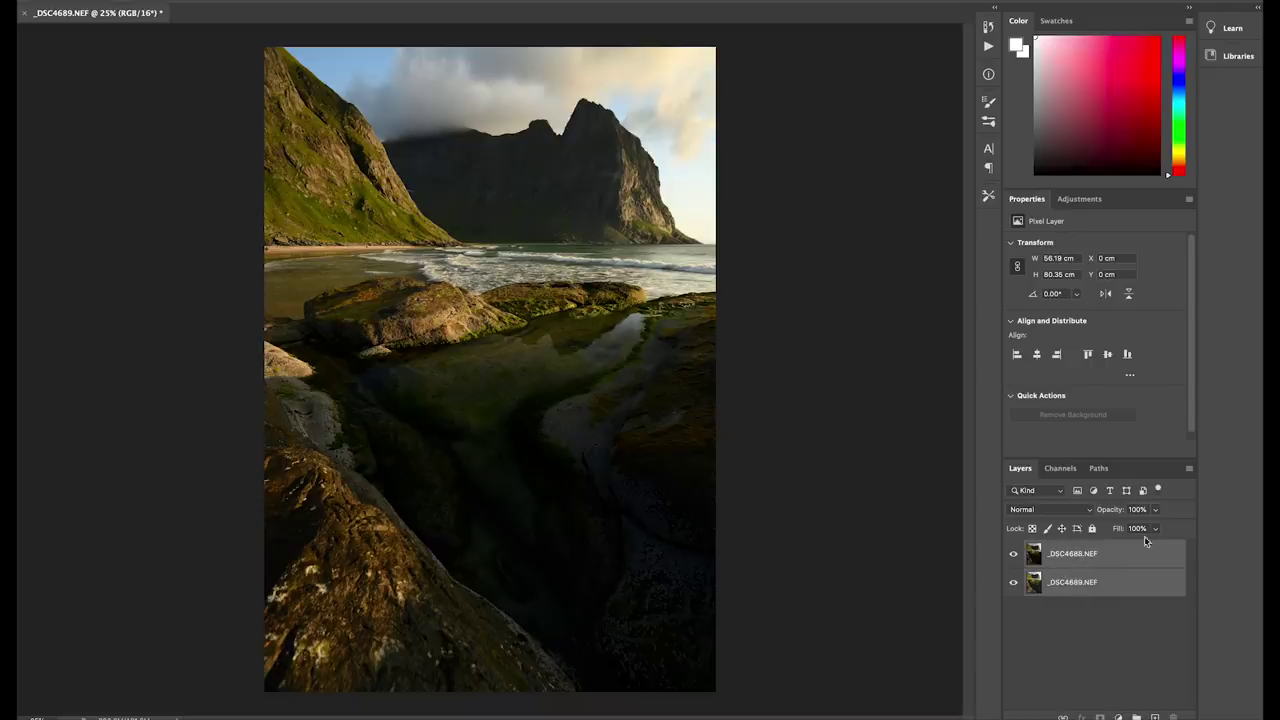
{"action": "left_click", "coordinate": [1082, 614]}
Add an all-white layer mask to the top _DSC4688.NEF layer.
{"action": "left_click", "coordinate": [1084, 552]}
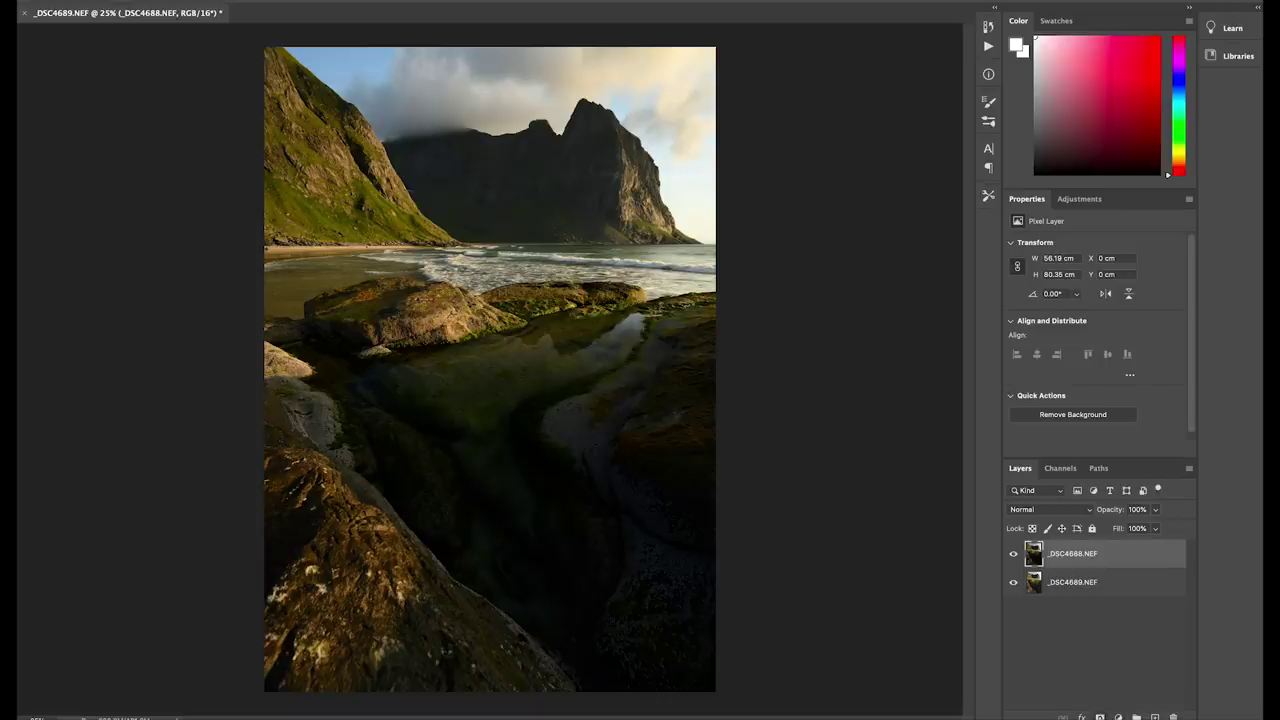
{"action": "left_click", "coordinate": [1117, 717]}
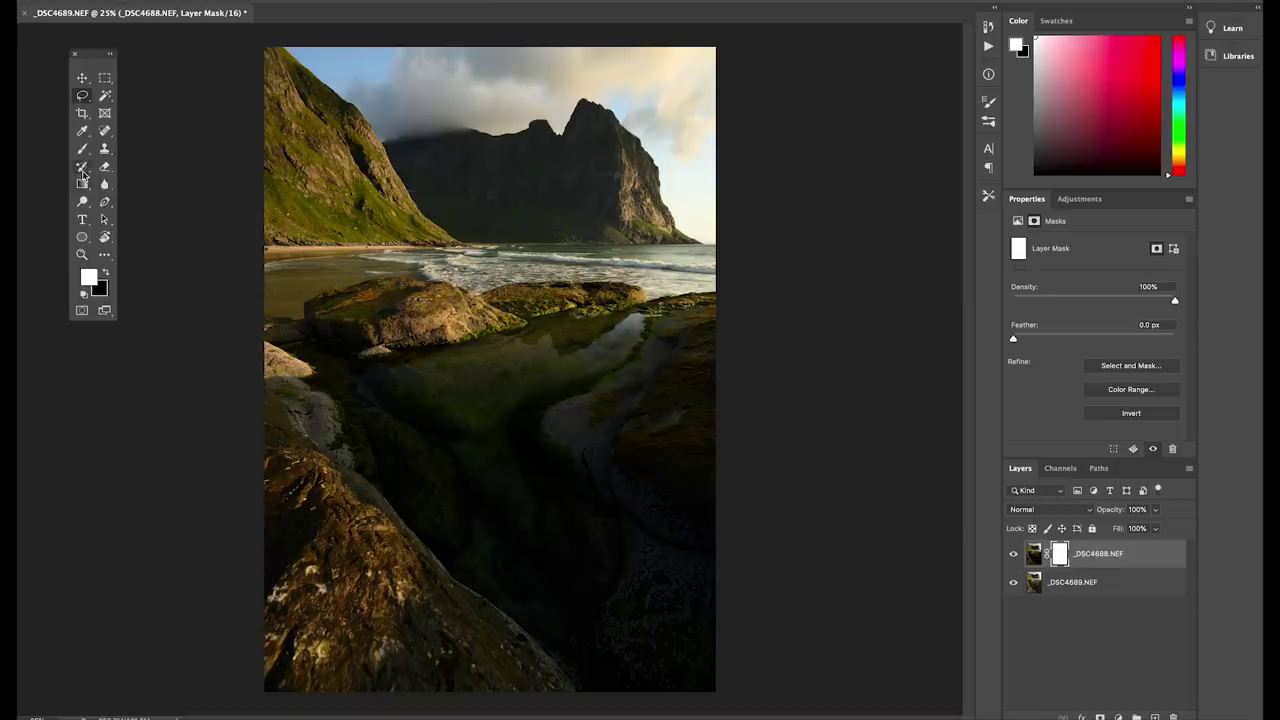
{"action": "left_click", "coordinate": [84, 186]}
With the Gradient Tool, drag mask gradients upward to brighten the foreground rocks, pool and shoreline.
{"action": "right_click", "coordinate": [84, 187]}
{"action": "left_click", "coordinate": [150, 182]}
{"action": "left_click", "coordinate": [86, 294]}
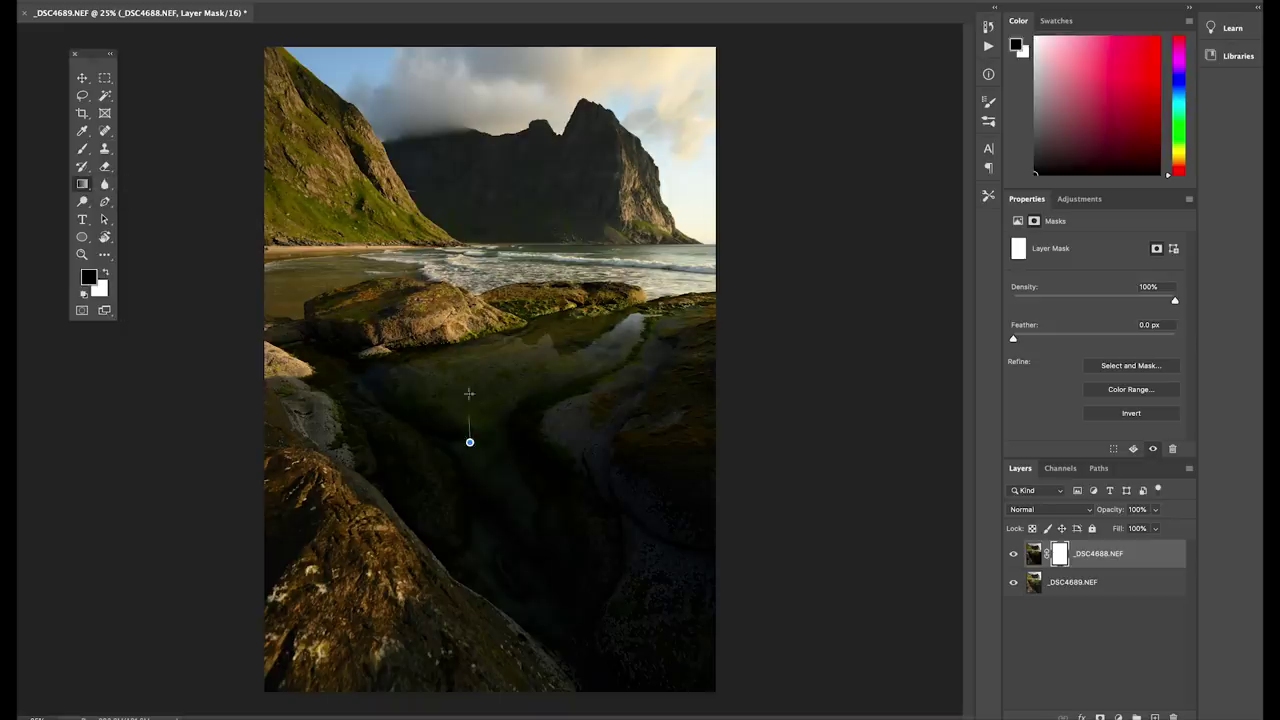
{"action": "left_click_drag", "start_coordinate": [470, 442], "coordinate": [470, 442]}
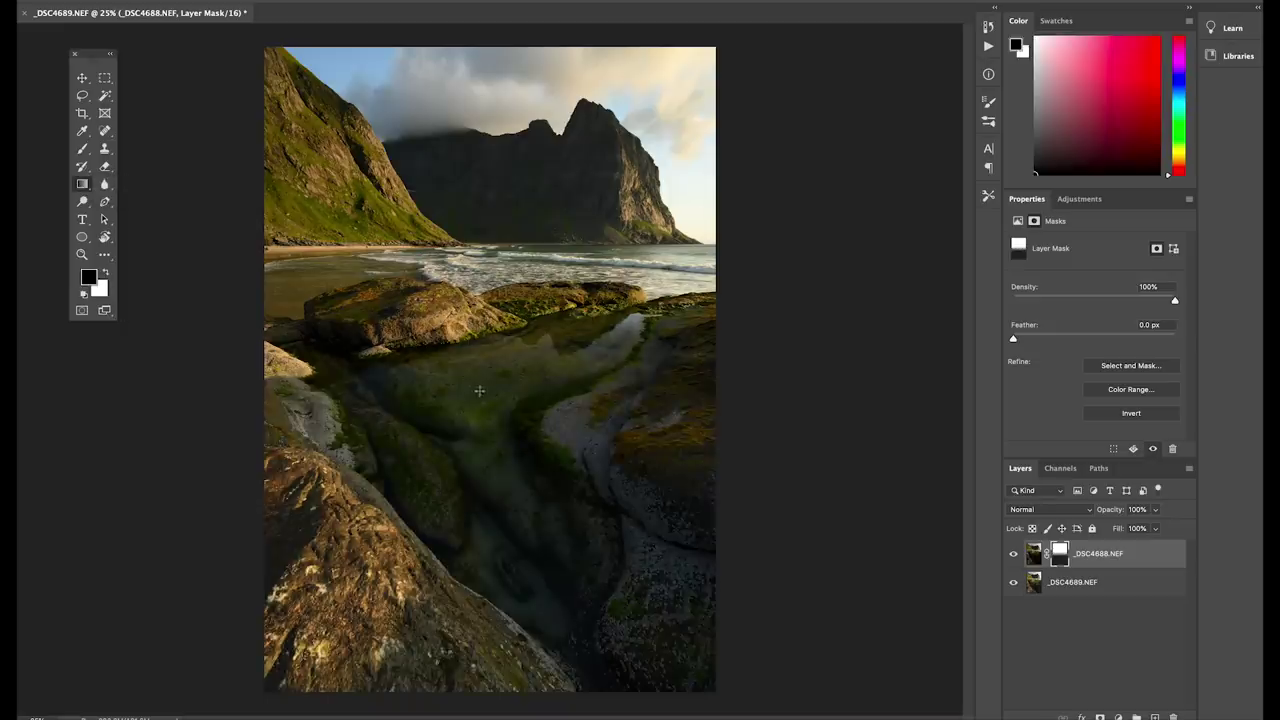
{"action": "left_click_drag", "start_coordinate": [478, 399], "coordinate": [480, 389]}
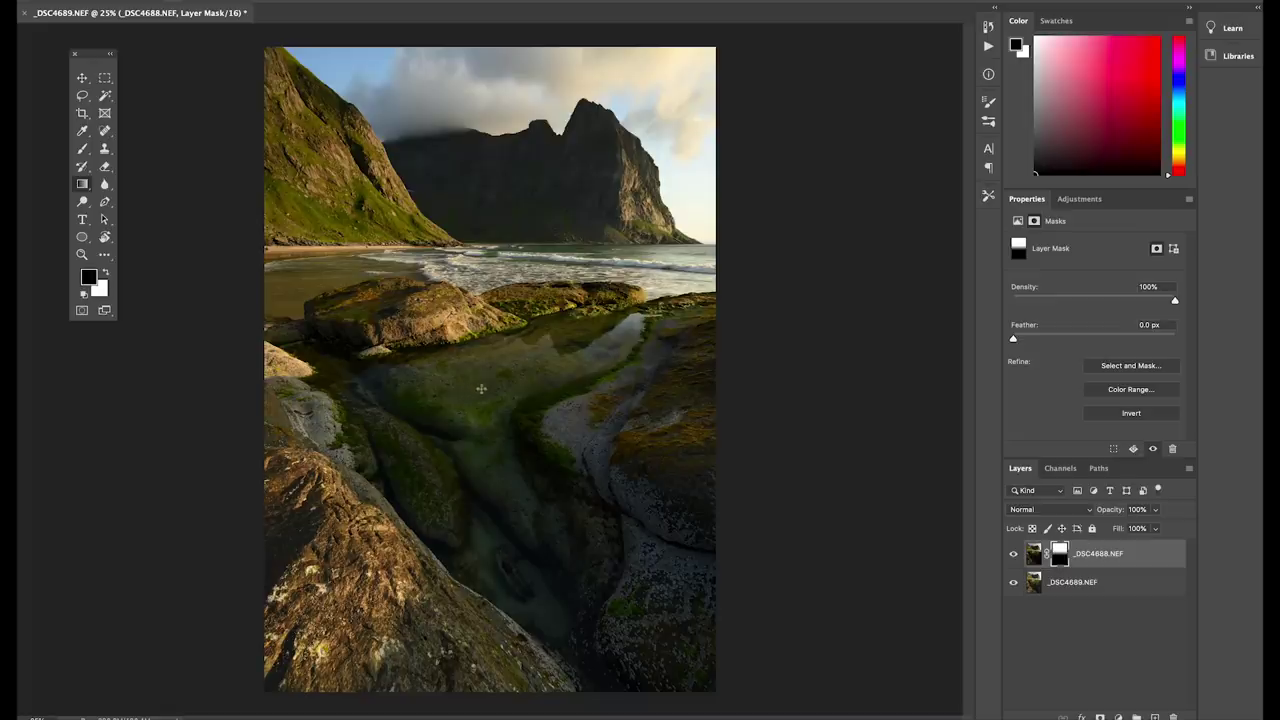
{"action": "left_click_drag", "start_coordinate": [525, 287], "coordinate": [525, 233]}
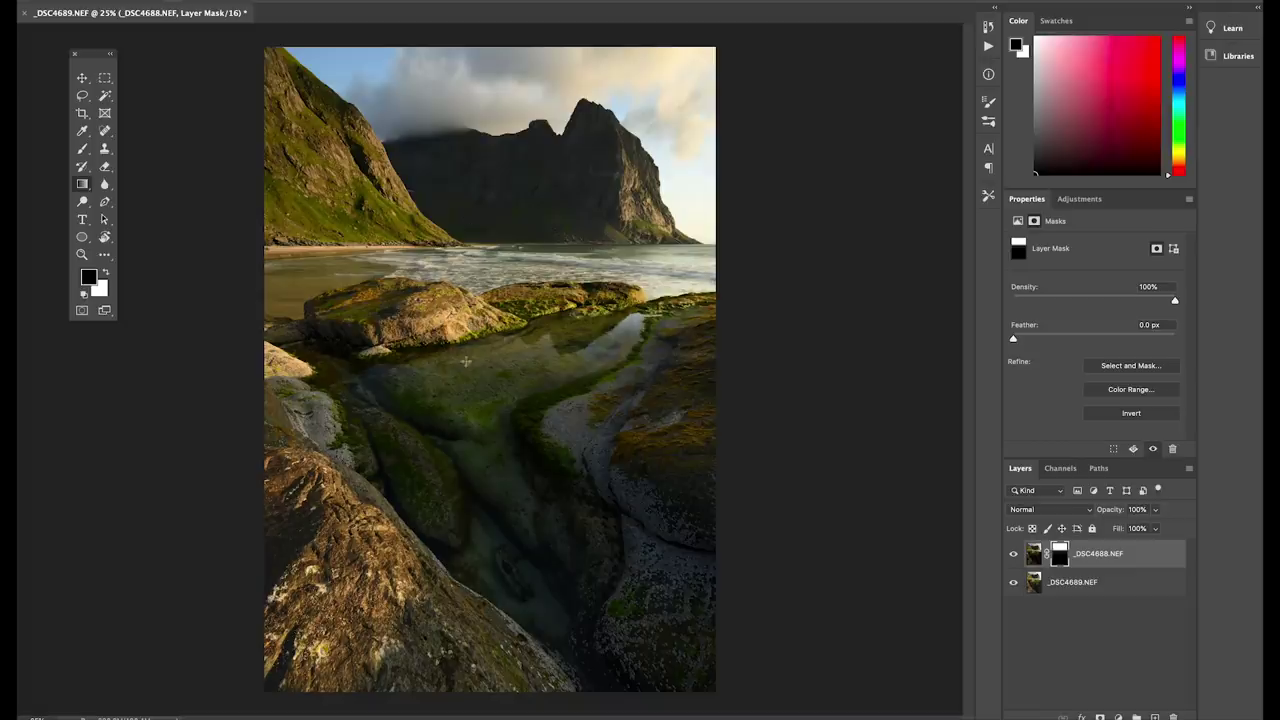
{"action": "left_click_drag", "start_coordinate": [466, 340], "coordinate": [466, 370]}
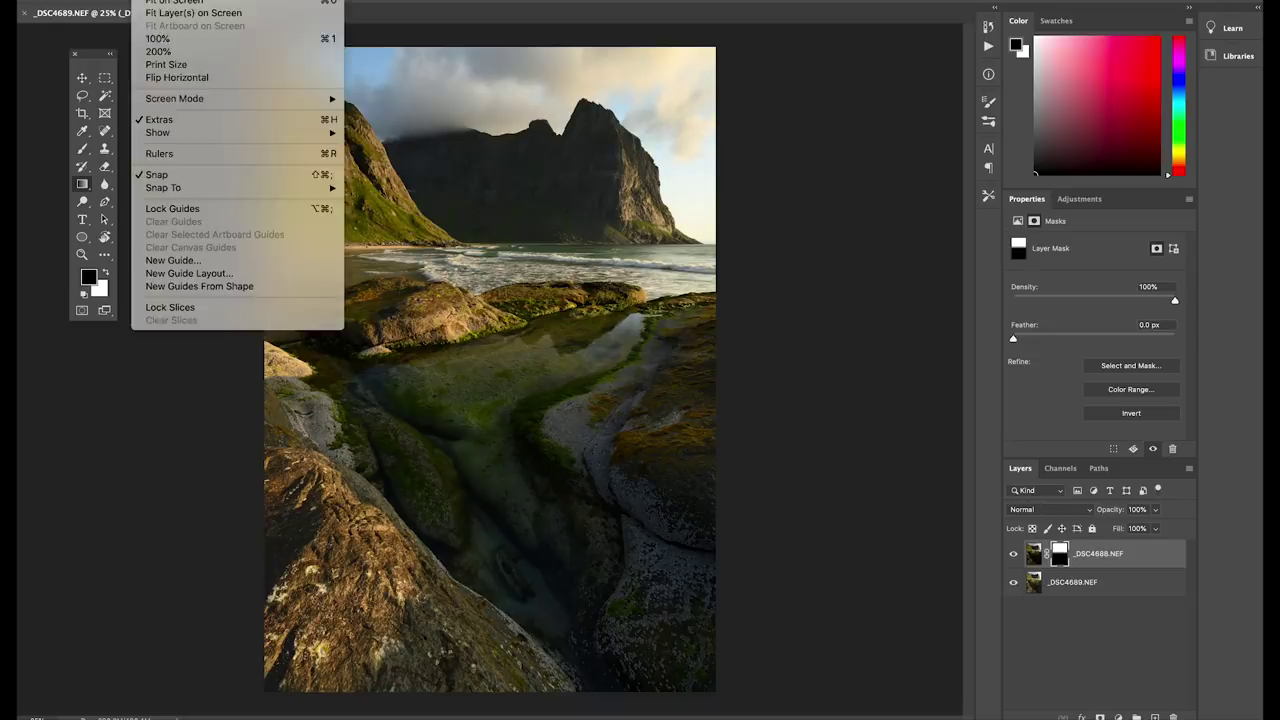
At 100% zoom, redraw the mask gradient upward from the pool, then fit the photo on screen.
{"action": "left_click", "coordinate": [220, 40]}
{"action": "scroll", "coordinate": [537, 268], "scroll_direction": "up", "scroll_amount": 3}
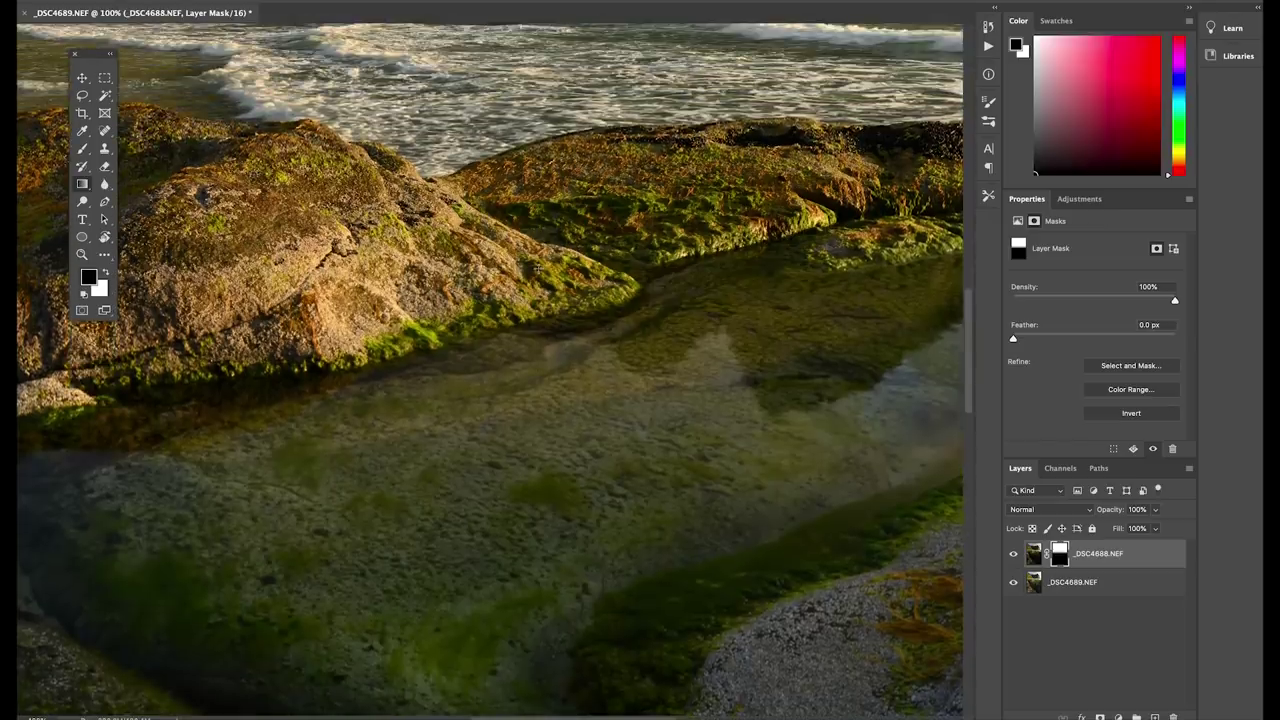
{"action": "scroll", "coordinate": [537, 268], "scroll_direction": "down", "scroll_amount": 12}
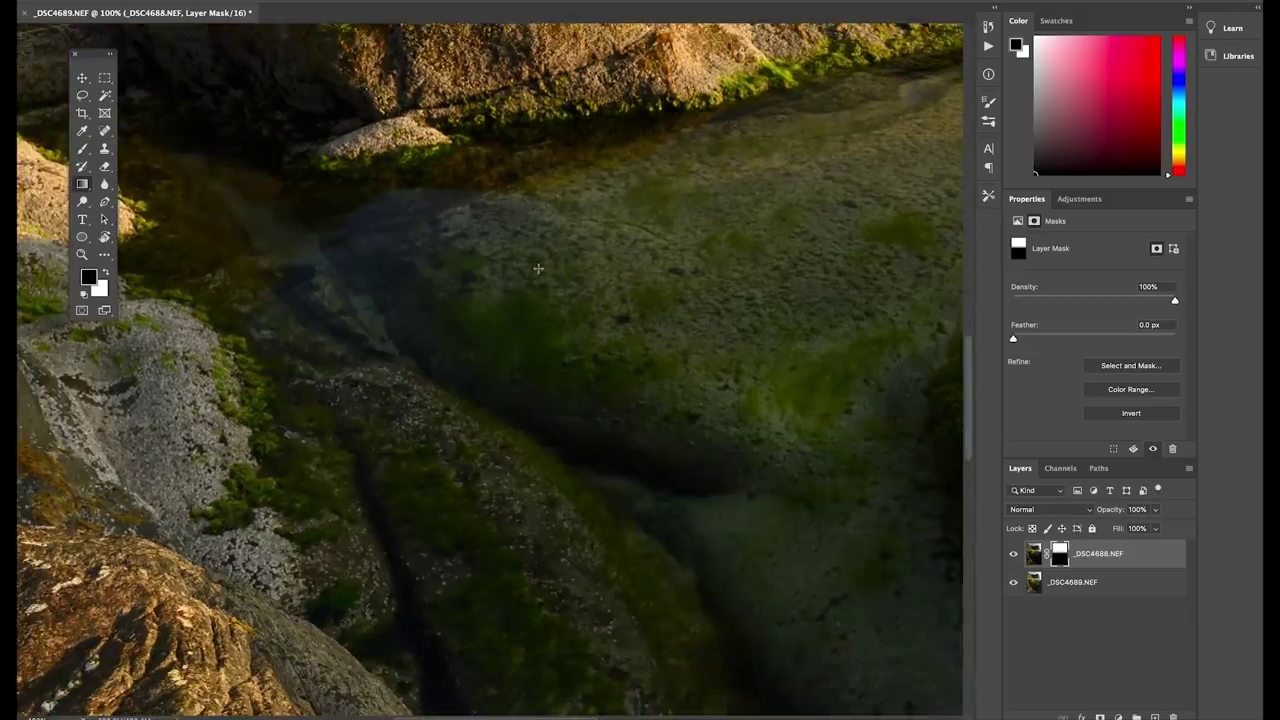
{"action": "scroll", "coordinate": [537, 268], "scroll_direction": "down", "scroll_amount": 5}
{"action": "scroll", "coordinate": [537, 268], "scroll_direction": "right", "scroll_amount": 6}
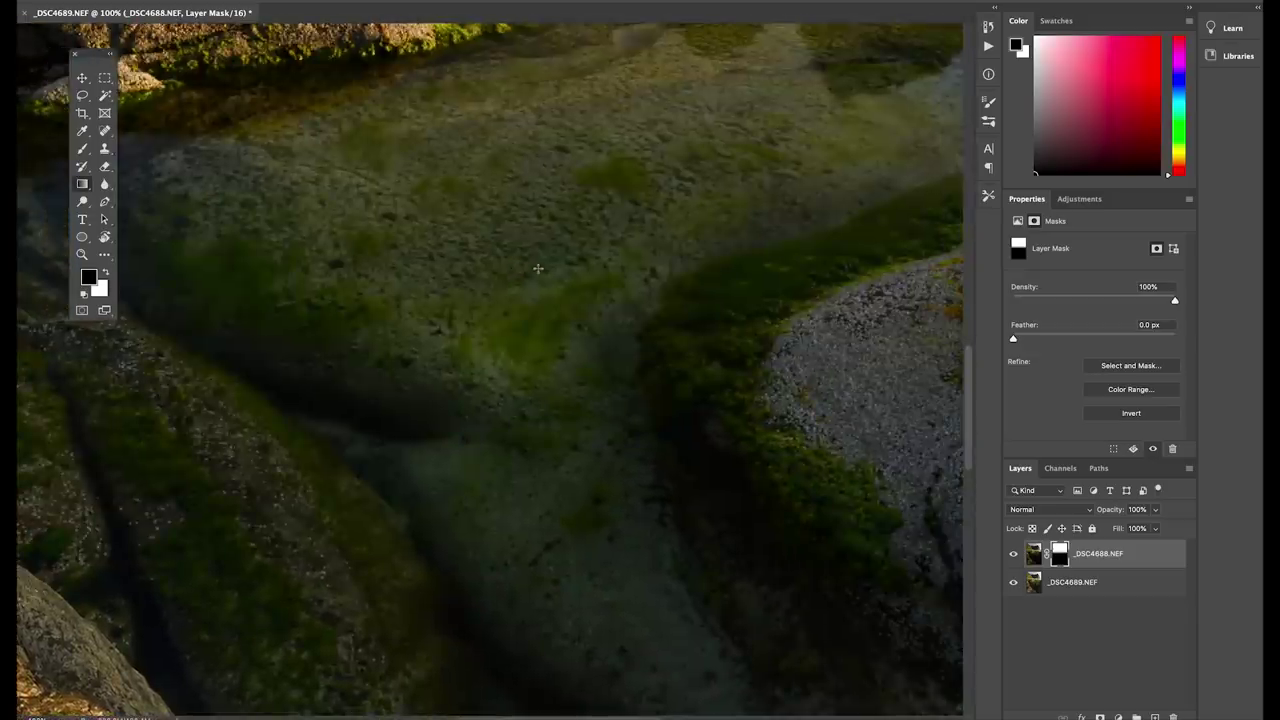
{"action": "left_click_drag", "start_coordinate": [507, 378], "coordinate": [508, 189]}
{"action": "scroll", "coordinate": [480, 474], "scroll_direction": "up", "scroll_amount": 6}
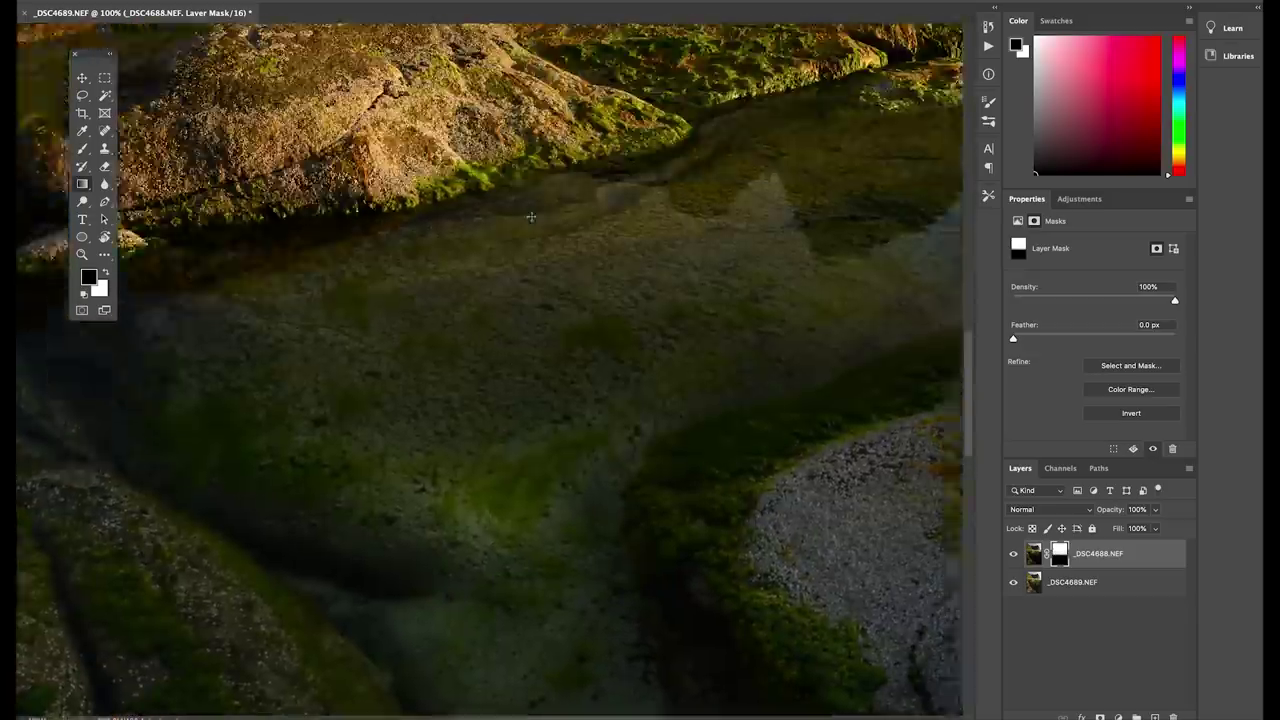
{"action": "left_click_drag", "start_coordinate": [463, 580], "coordinate": [459, 280]}
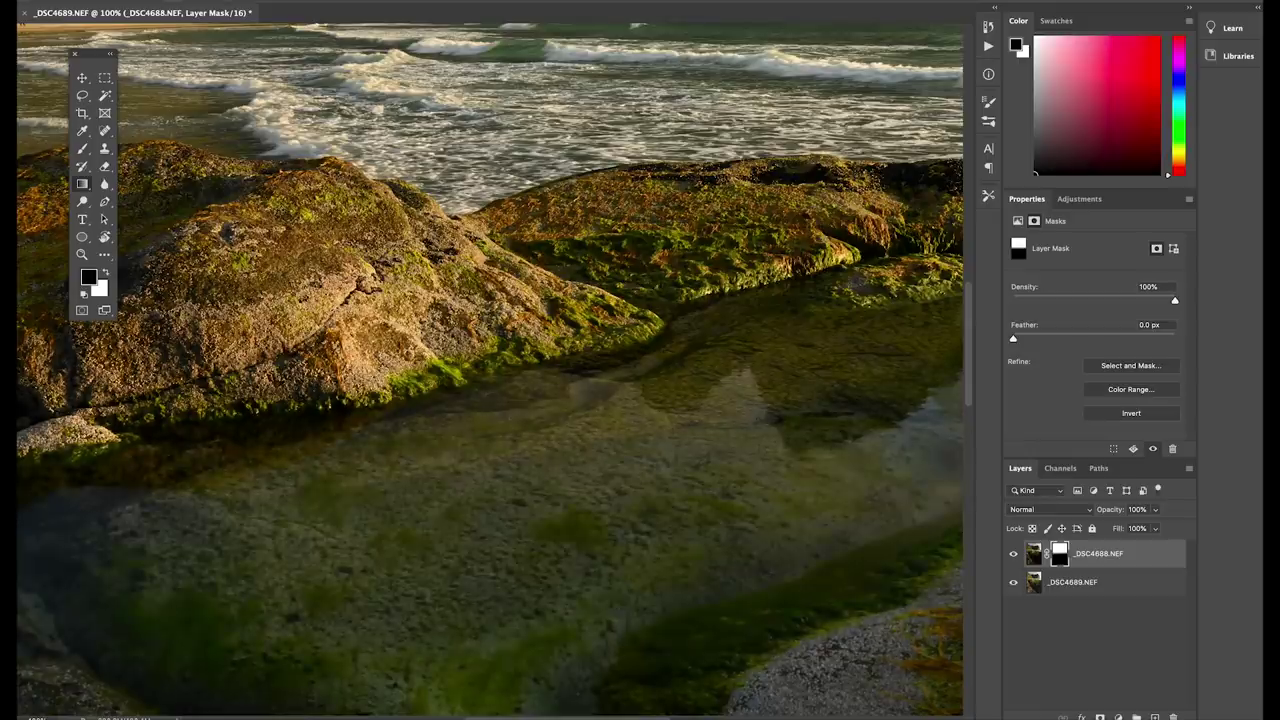
{"action": "left_click", "coordinate": [165, 2]}
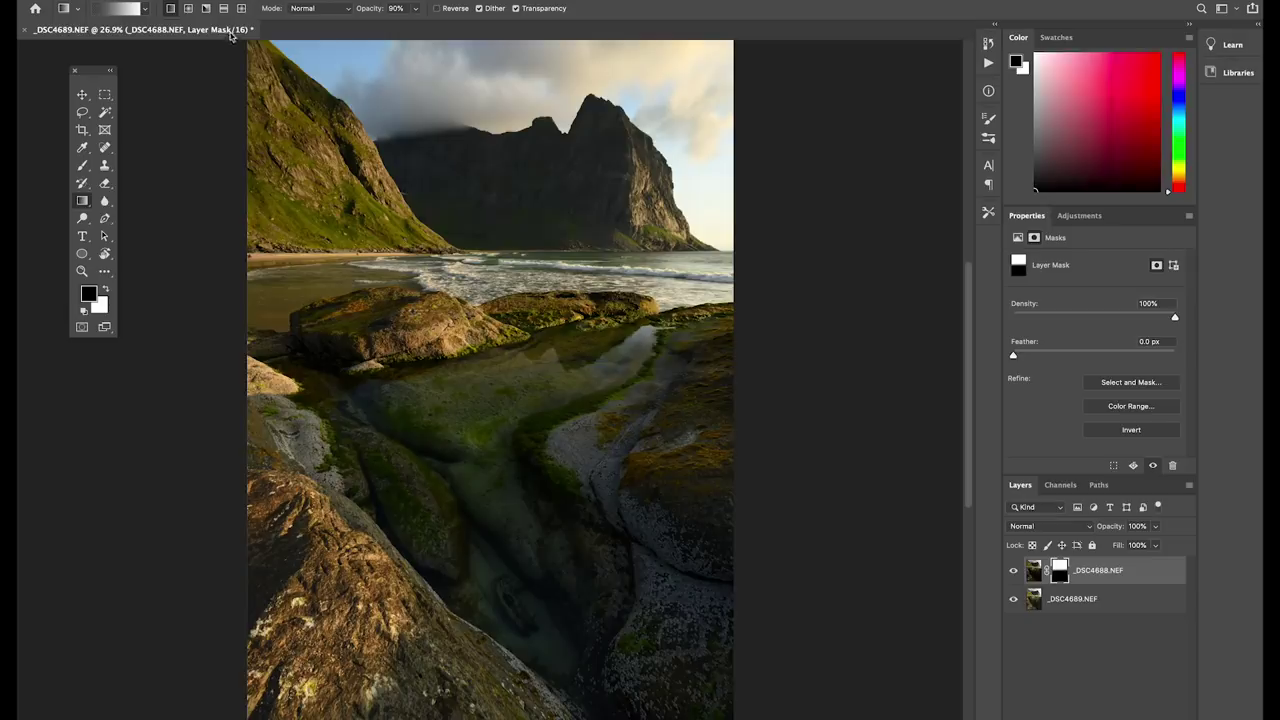
Close the blended beach document, saving it as _DSC4688-Edit-2.tif.
{"action": "left_click", "coordinate": [22, 30]}
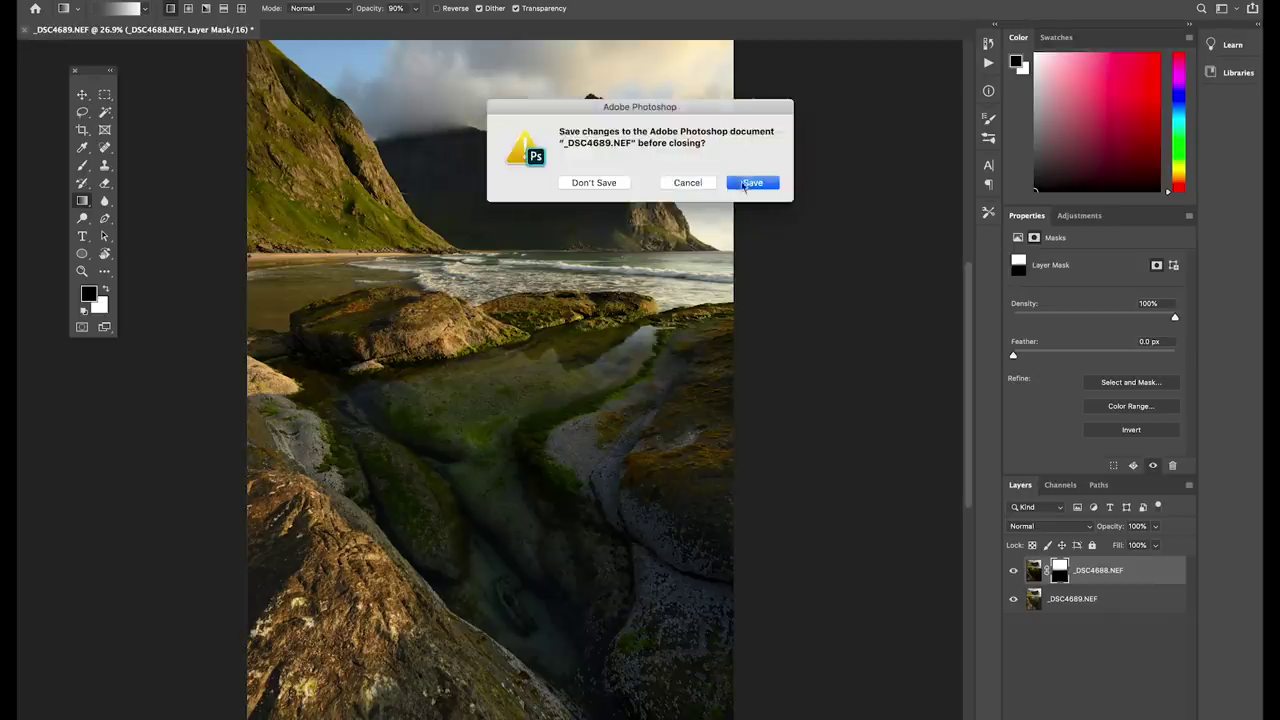
{"action": "left_click", "coordinate": [744, 184]}
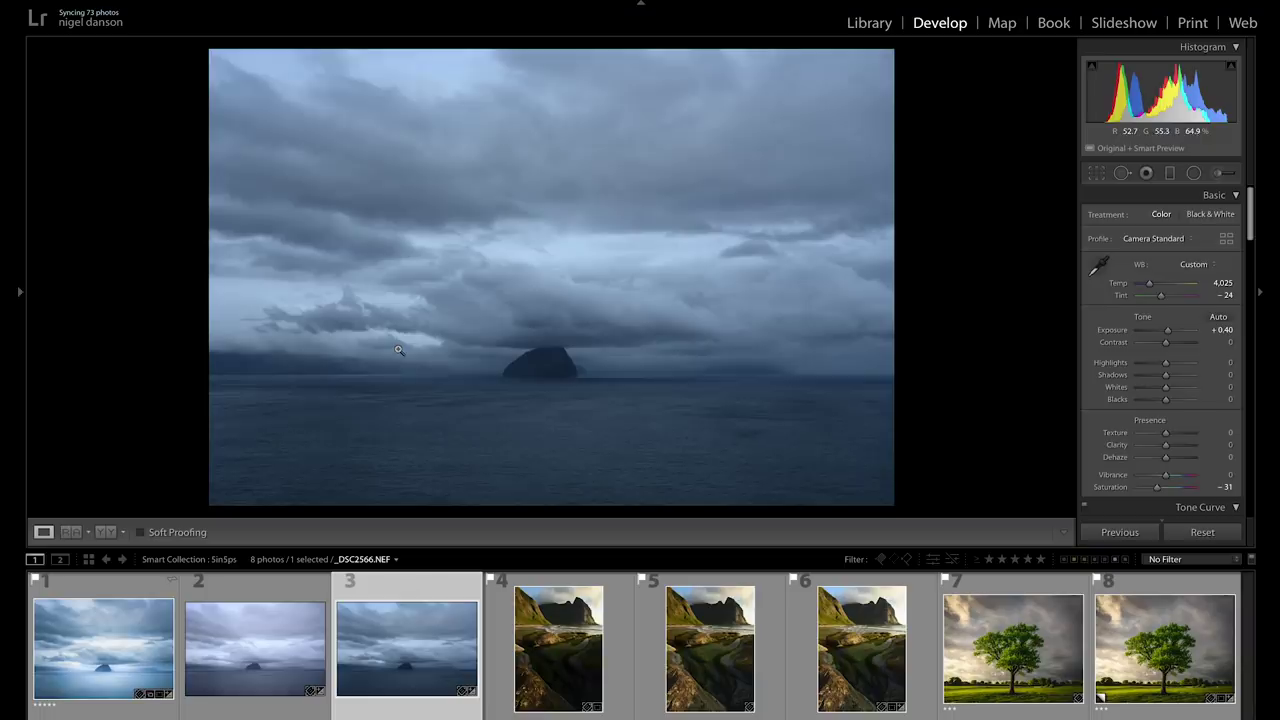
Select the first, finished sea-stack photo, _DSC2565-Edit.tif, in the filmstrip.
{"action": "left_click", "coordinate": [133, 643]}
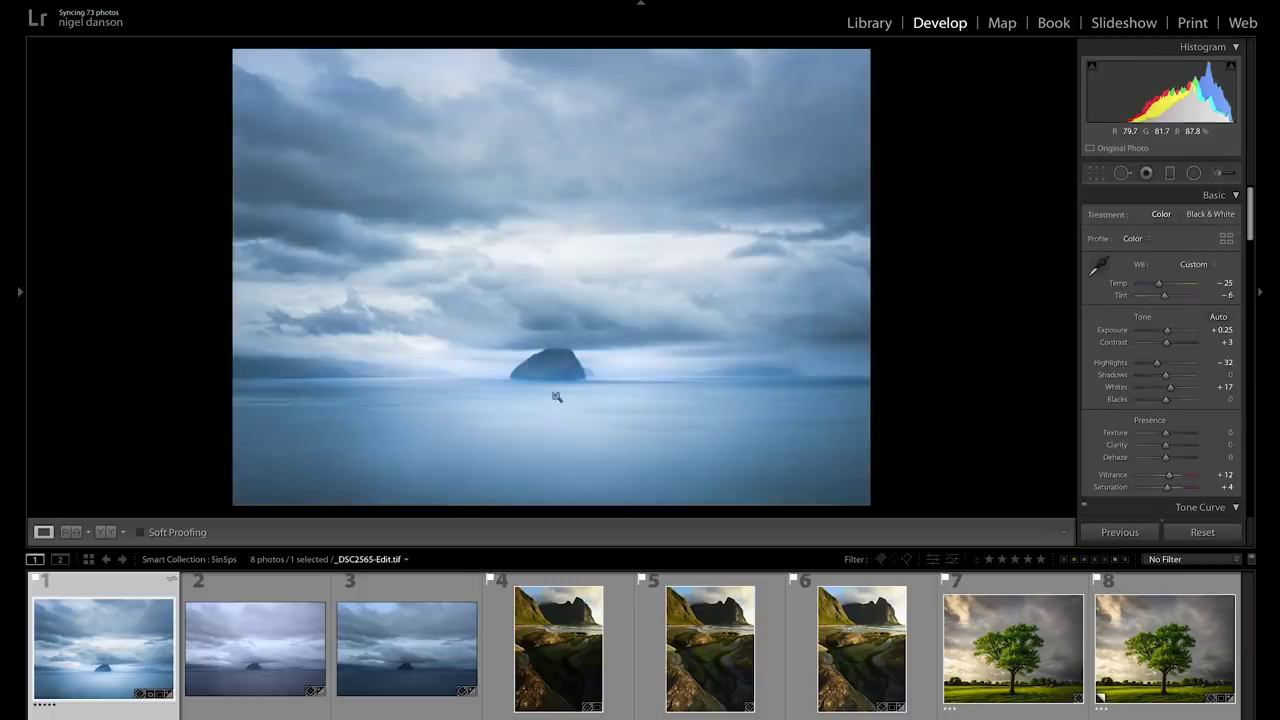
Flip between the second and third sea-stack photos, ending on the _DSC2565-Edit.tif version.
{"action": "left_click", "coordinate": [274, 638]}
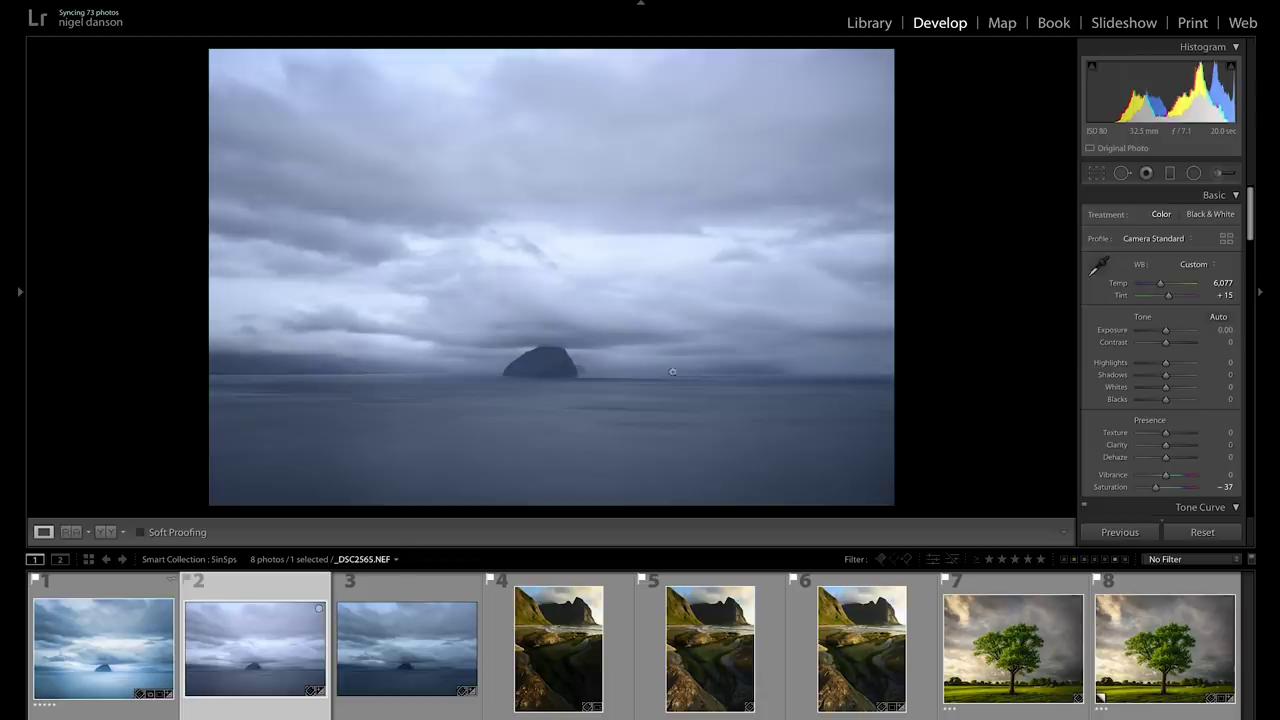
{"action": "left_click", "coordinate": [403, 653]}
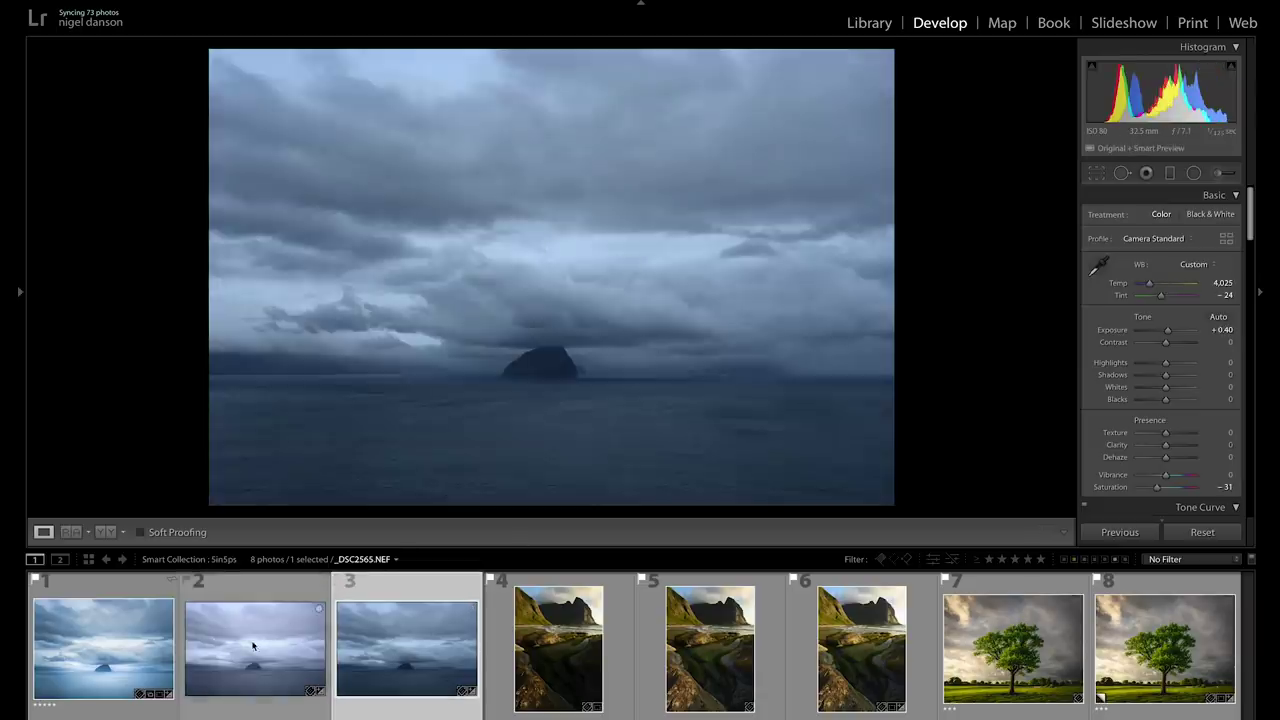
{"action": "left_click", "coordinate": [253, 647]}
{"action": "left_click", "coordinate": [407, 624]}
{"action": "left_click", "coordinate": [293, 629]}
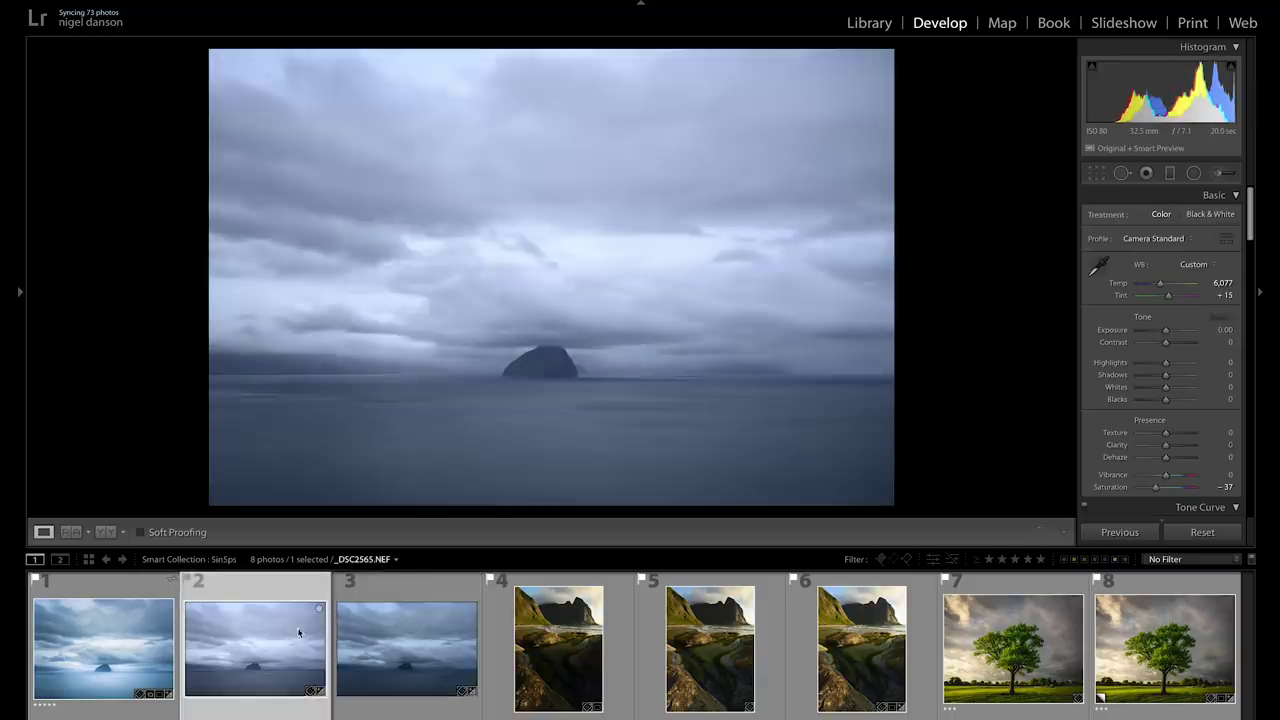
{"action": "left_click", "coordinate": [417, 630]}
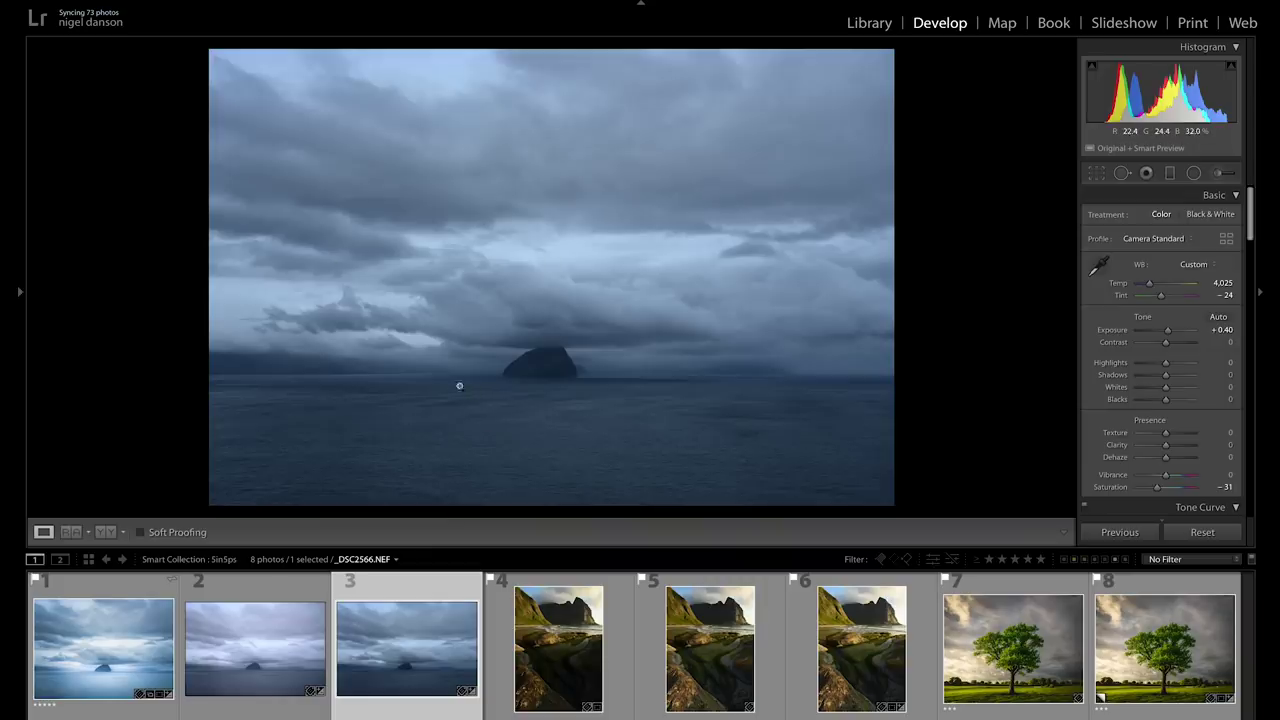
{"action": "left_click", "coordinate": [279, 666]}
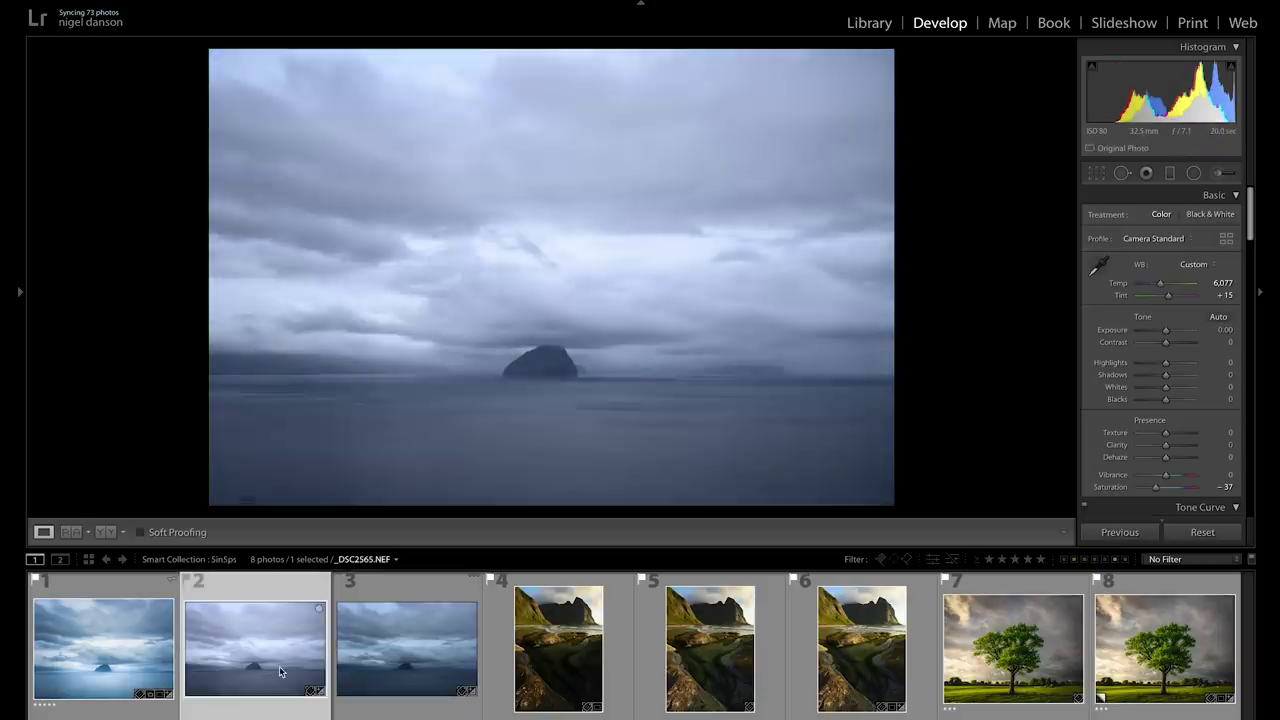
{"action": "left_click", "coordinate": [121, 645]}
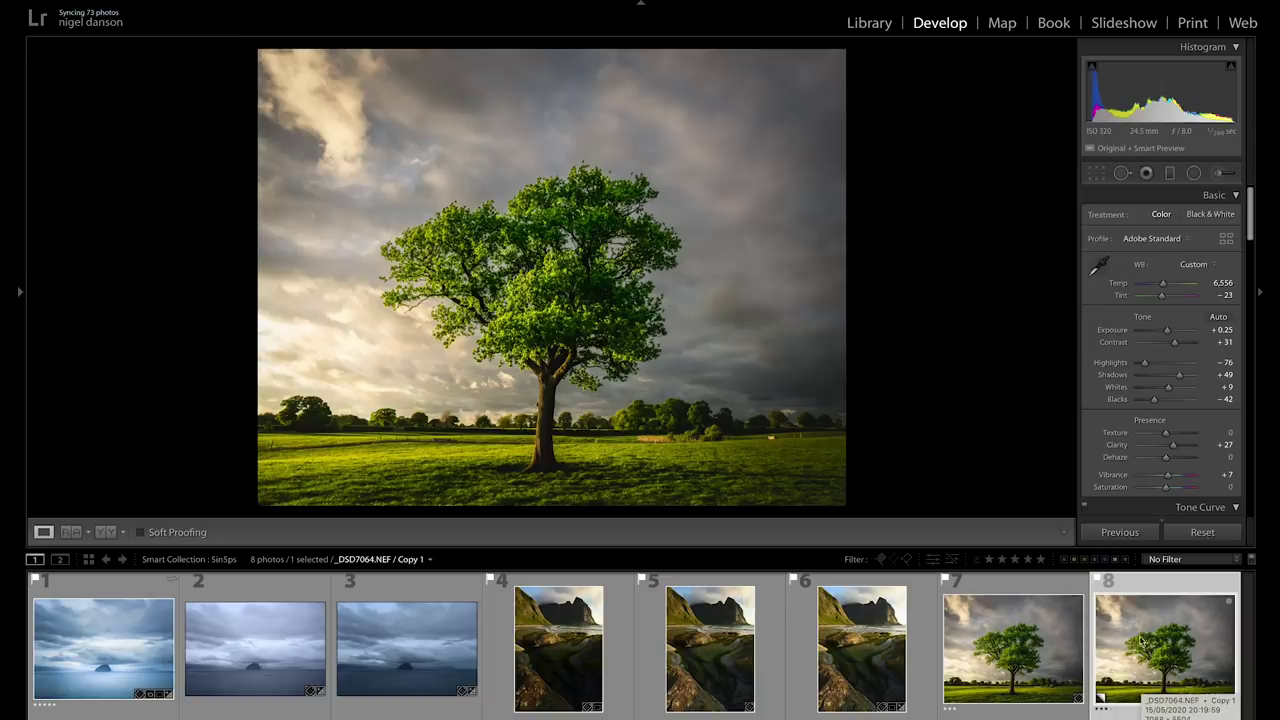
Open the context menu for the oak tree virtual copy, _DSD7064.NEF / Copy 1.
{"action": "right_click", "coordinate": [1141, 619]}
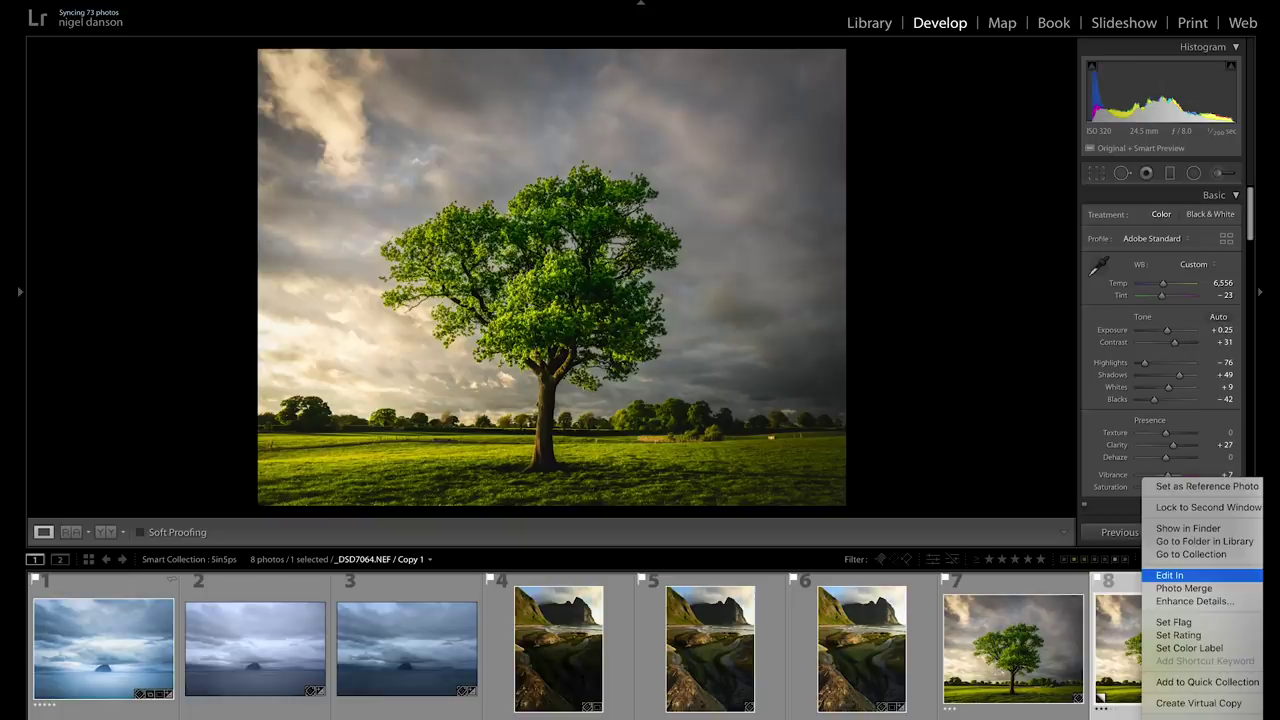
Choose Edit In > Open as Smart Object in Photoshop for the oak tree copy.
{"action": "left_click", "coordinate": [1097, 691]}
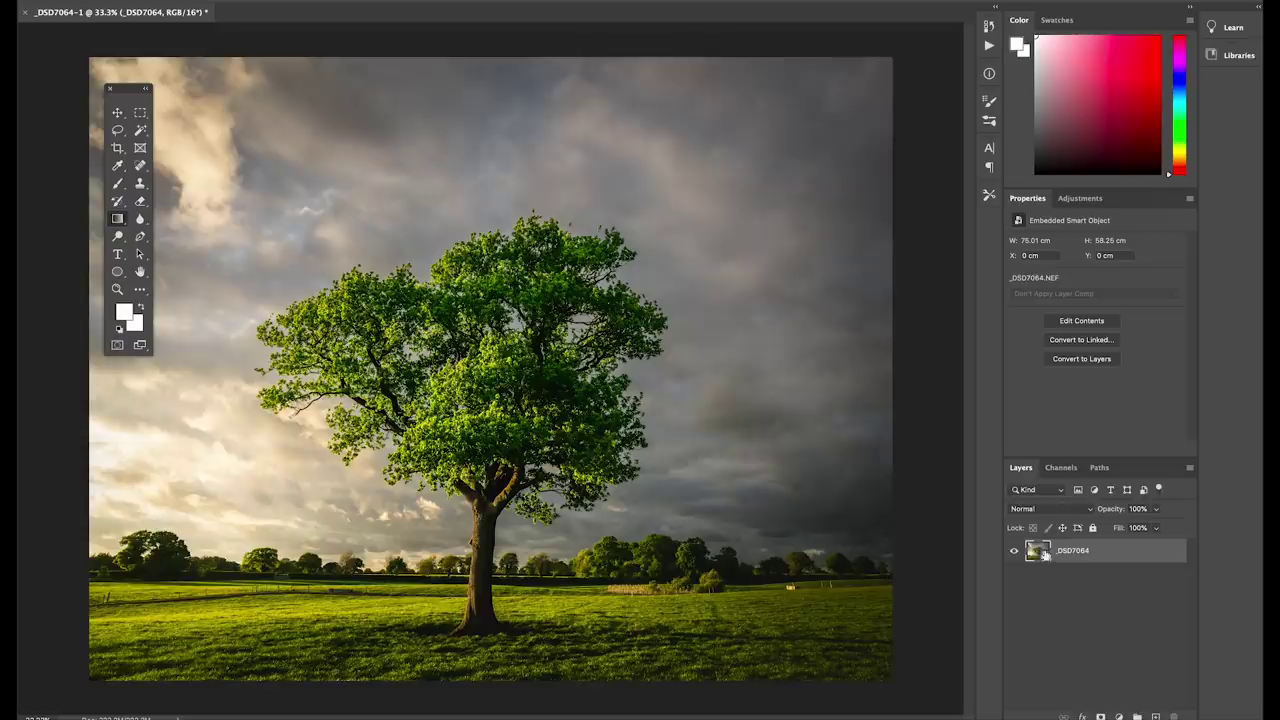
Bring up the context menu for the _DSD7064 smart object layer.
{"action": "right_click", "coordinate": [1043, 553]}
Duplicate the _DSD7064 layer and mask the copy with a luminosity selection from the RGB channel.
{"action": "left_click_drag", "start_coordinate": [1043, 553], "coordinate": [1155, 713]}
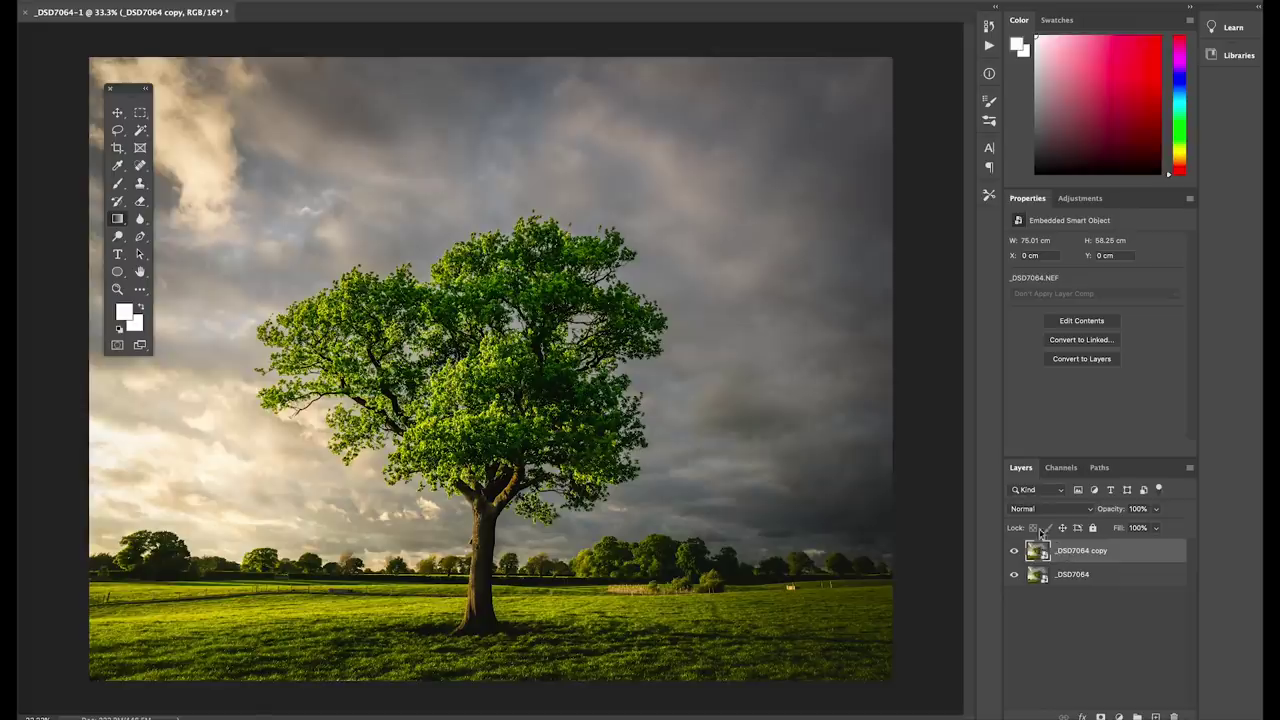
{"action": "left_click", "coordinate": [1057, 469]}
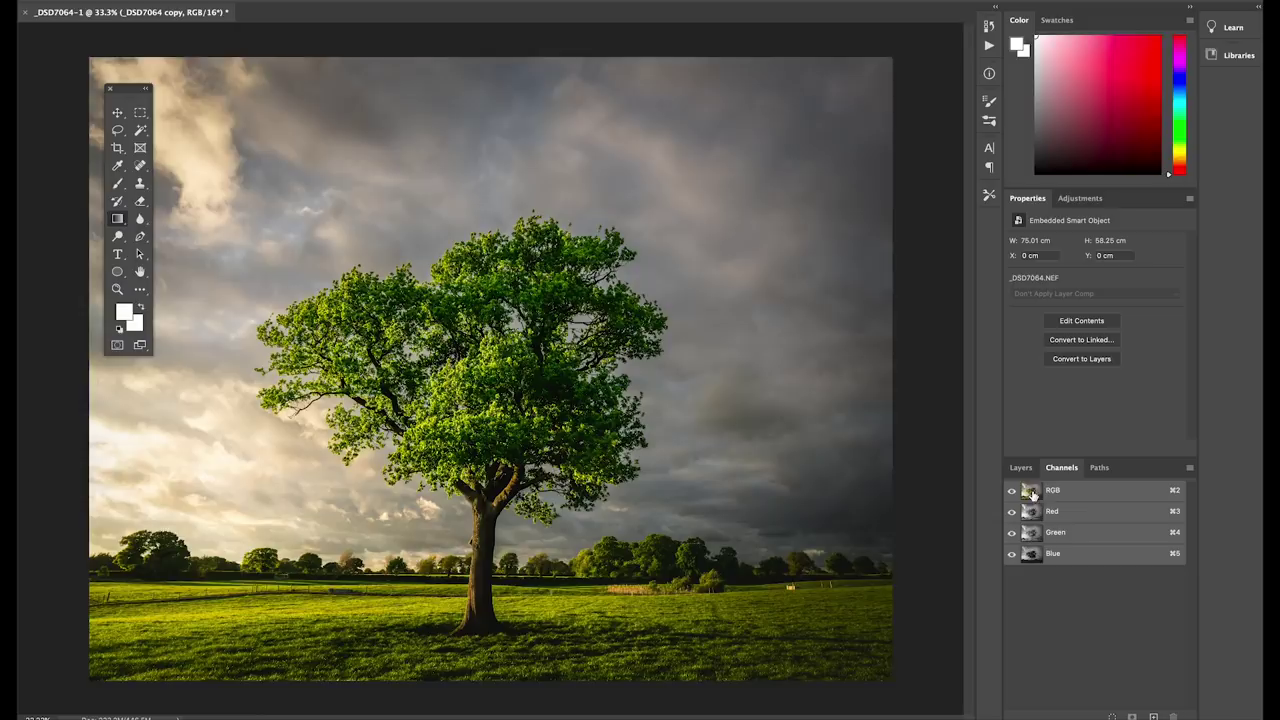
{"action": "left_click", "coordinate": [1030, 493], "text": "super"}
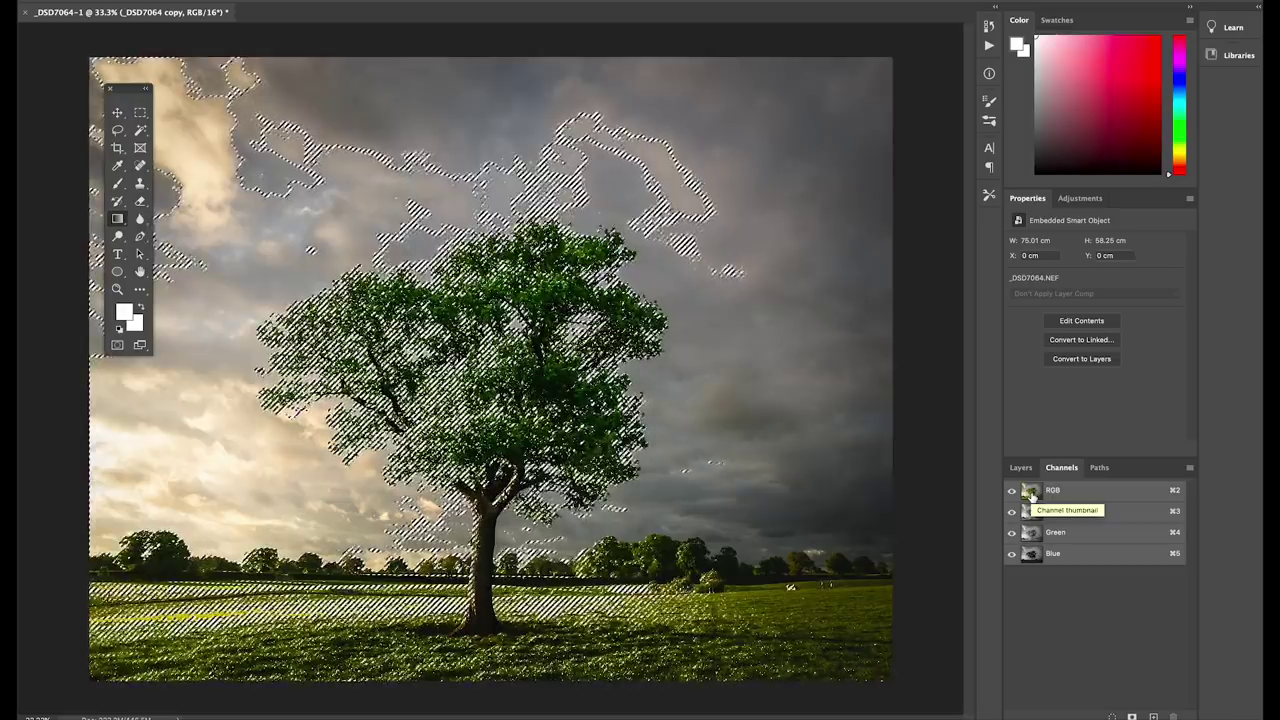
{"action": "left_click", "coordinate": [1020, 469]}
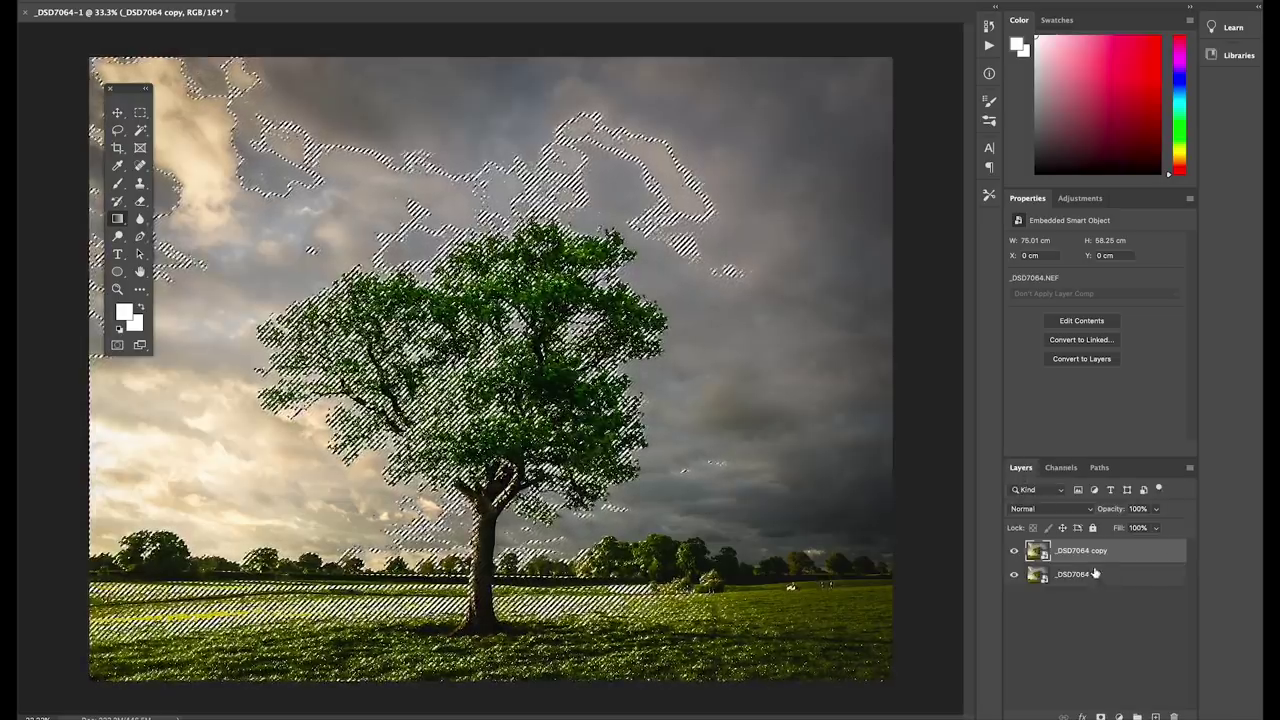
{"action": "left_click", "coordinate": [1100, 717]}
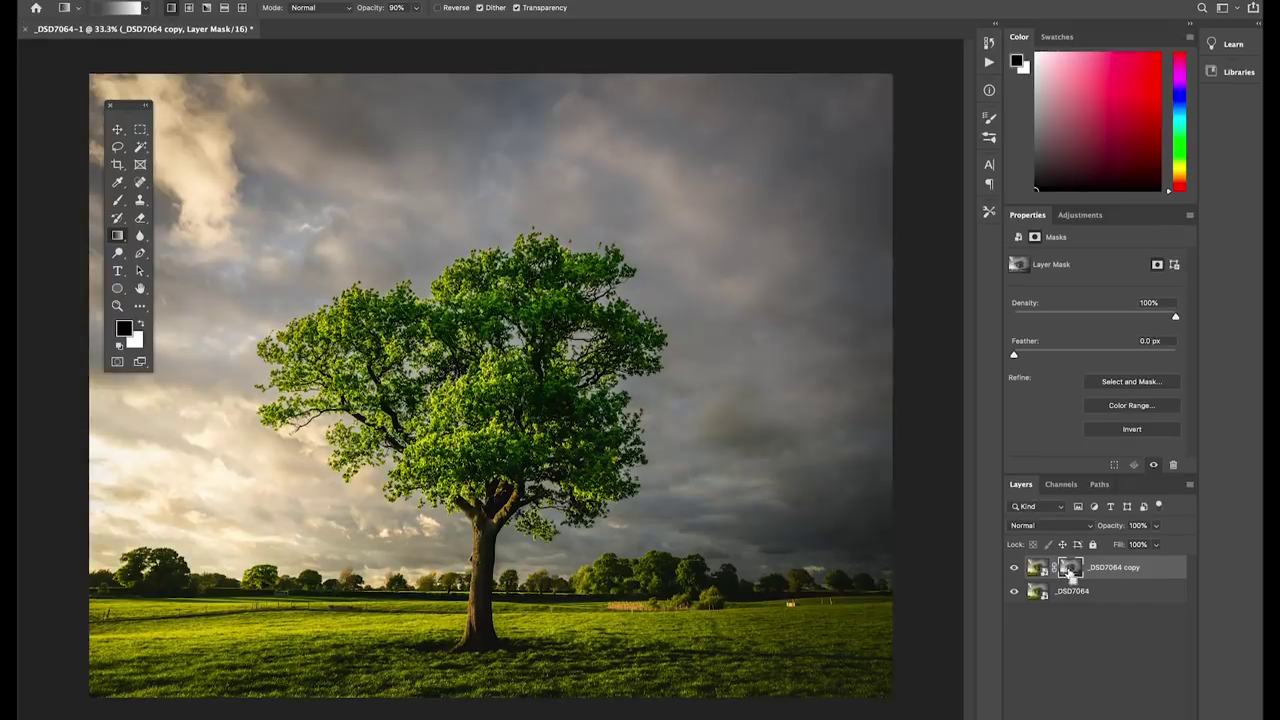
View the copy's mask in greyscale and apply a 44.4-pixel Gaussian Blur to the copy.
{"action": "left_click", "coordinate": [1070, 568], "text": "alt"}
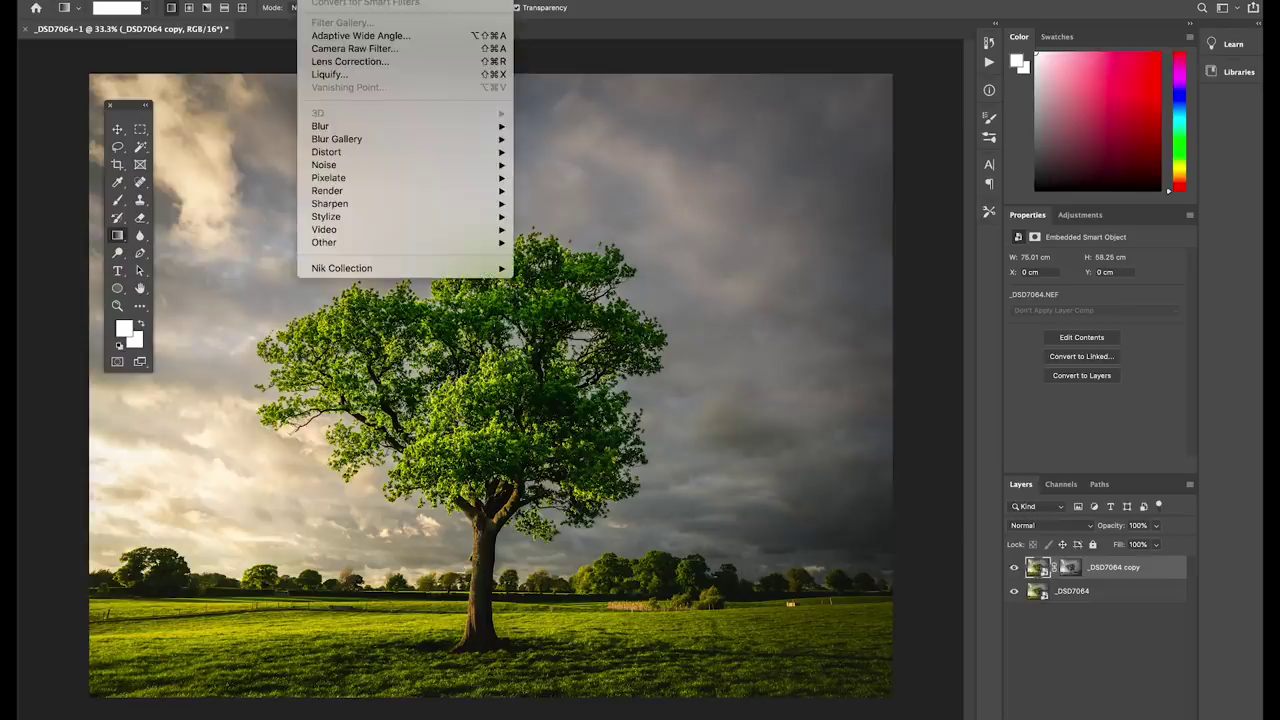
{"action": "mouse_move", "coordinate": [380, 124]}
{"action": "left_click", "coordinate": [549, 176]}
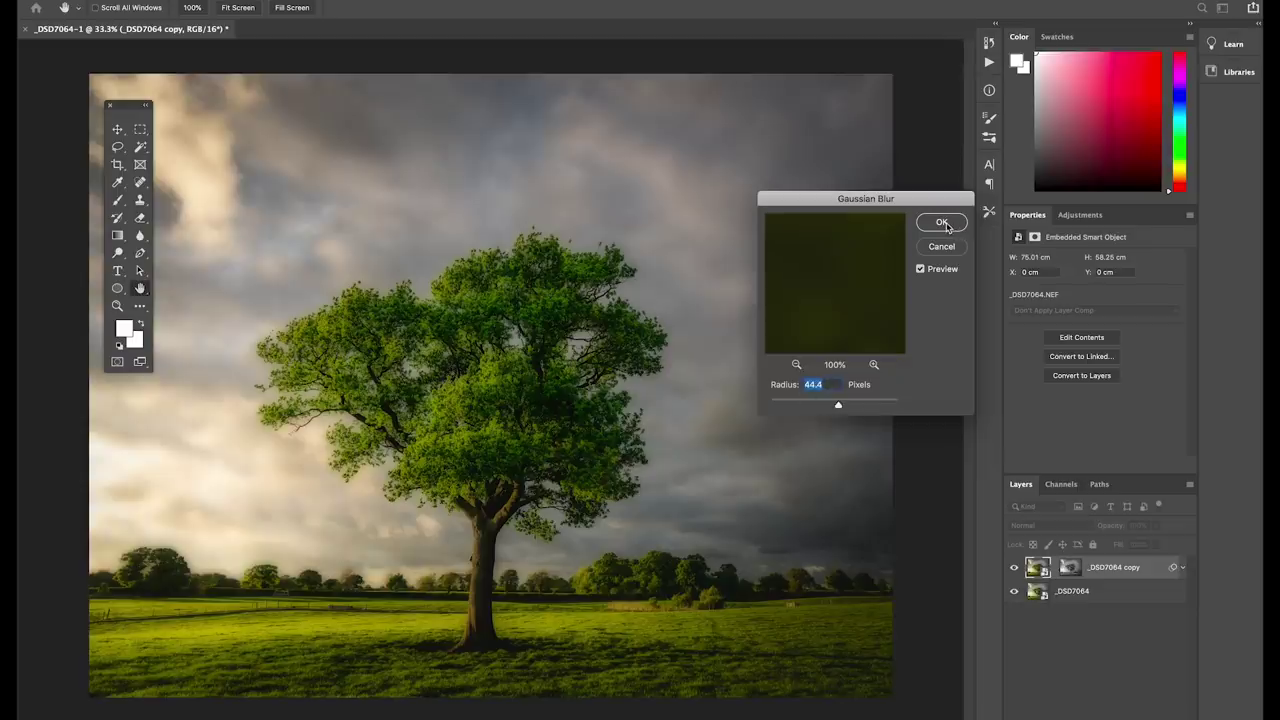
{"action": "left_click", "coordinate": [942, 223]}
{"action": "key", "text": "g"}
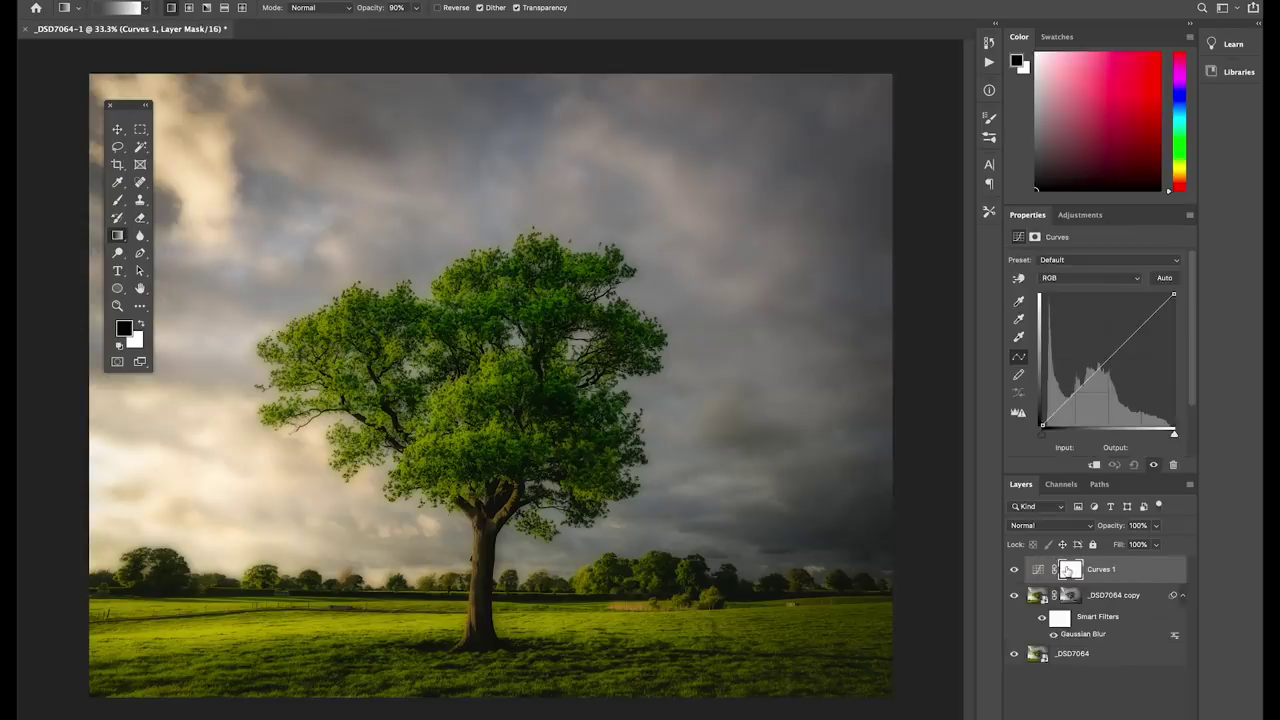
Clip Curves 1 to the blurred copy and shape an S-curve with a shadow point near input 86, output 47.
{"action": "left_click", "coordinate": [1095, 466]}
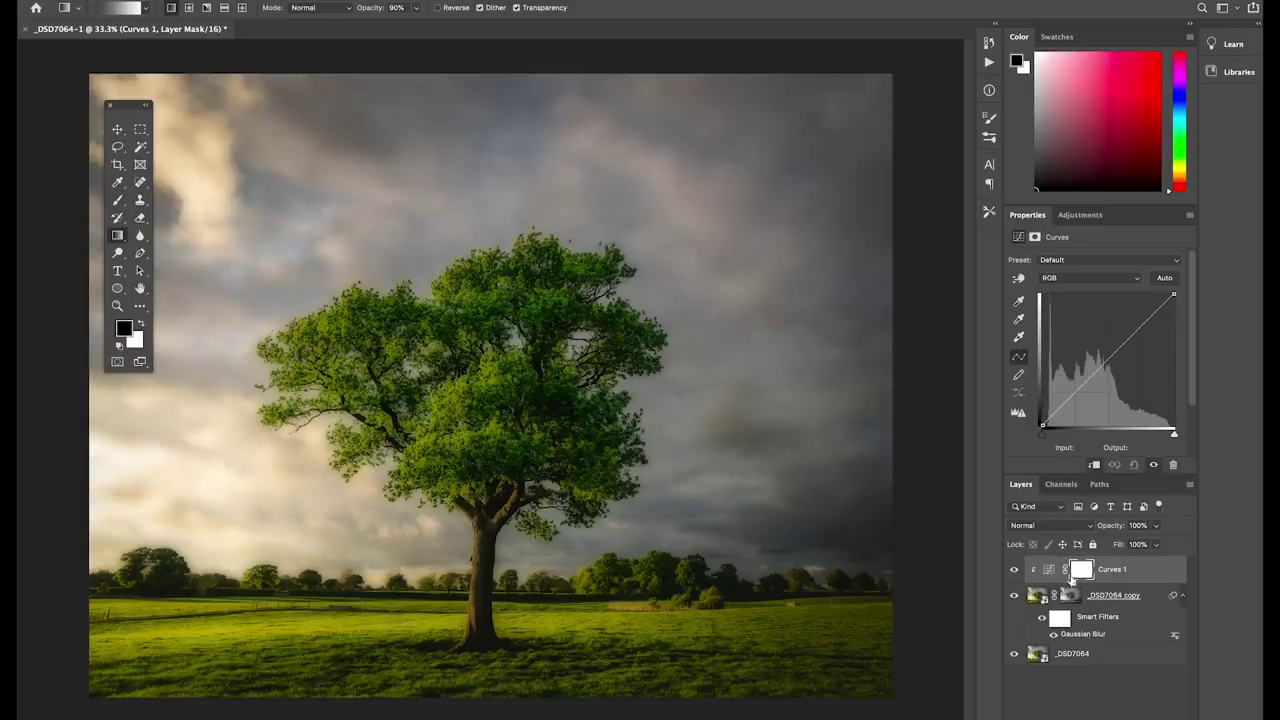
{"action": "left_click_drag", "start_coordinate": [1138, 330], "coordinate": [1137, 307]}
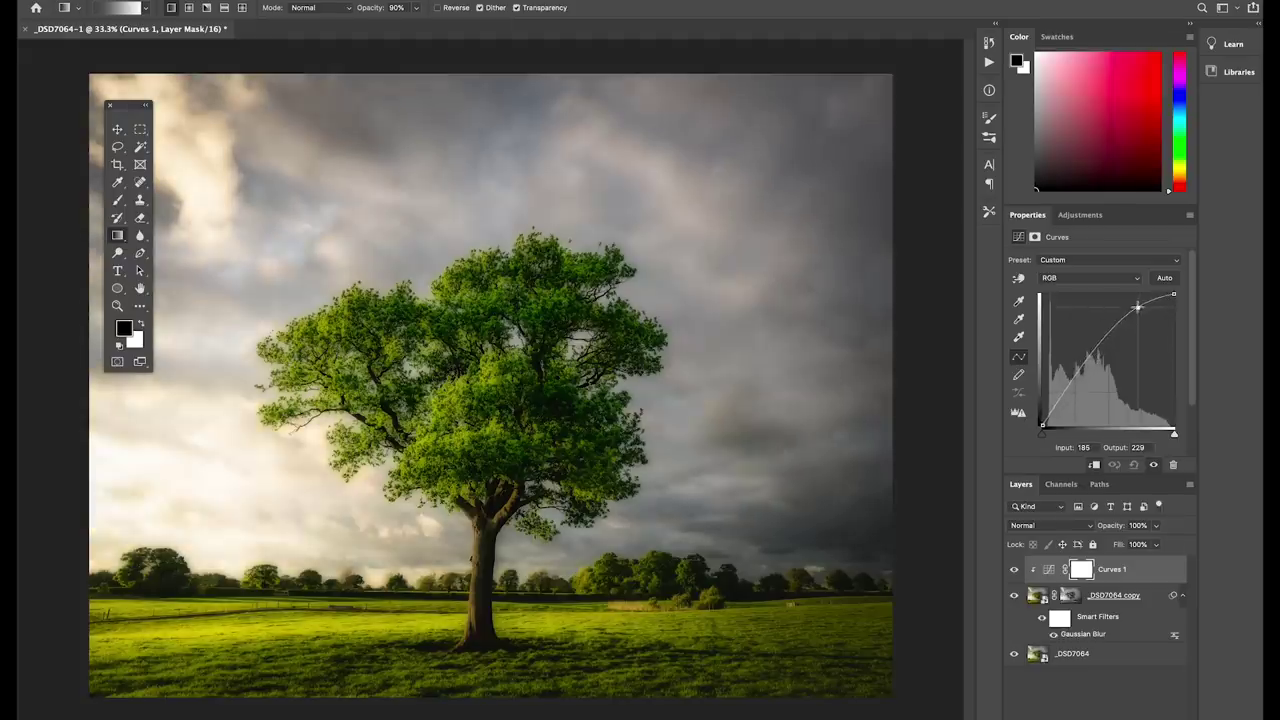
{"action": "left_click_drag", "start_coordinate": [1074, 378], "coordinate": [1084, 400]}
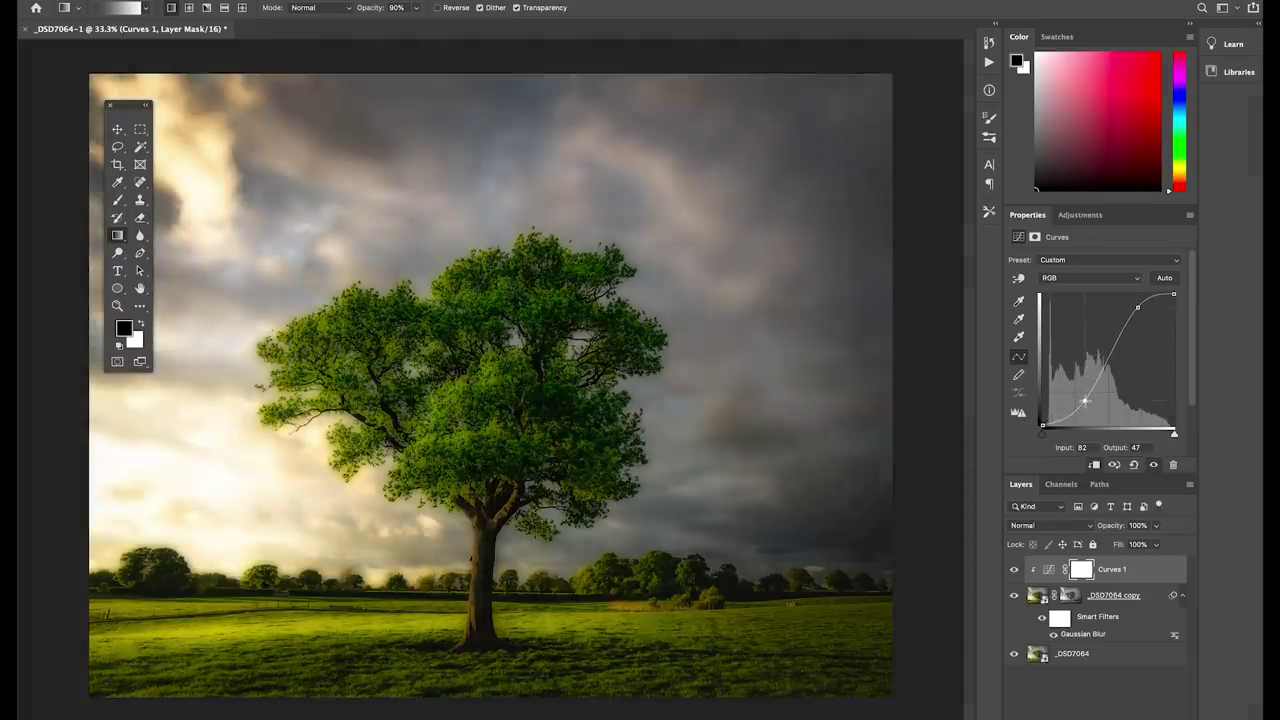
{"action": "left_click_drag", "start_coordinate": [1137, 307], "coordinate": [1129, 315]}
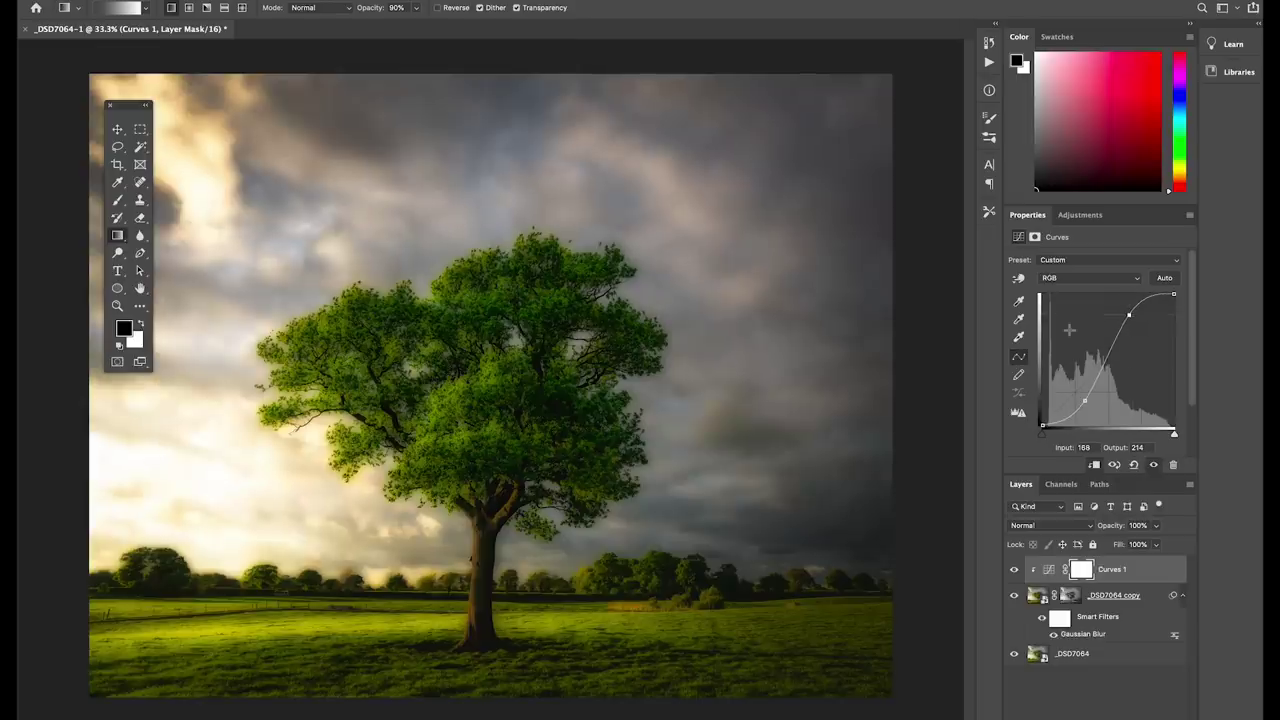
{"action": "left_click_drag", "start_coordinate": [1084, 400], "coordinate": [1088, 401]}
{"action": "left_click", "coordinate": [1040, 598]}
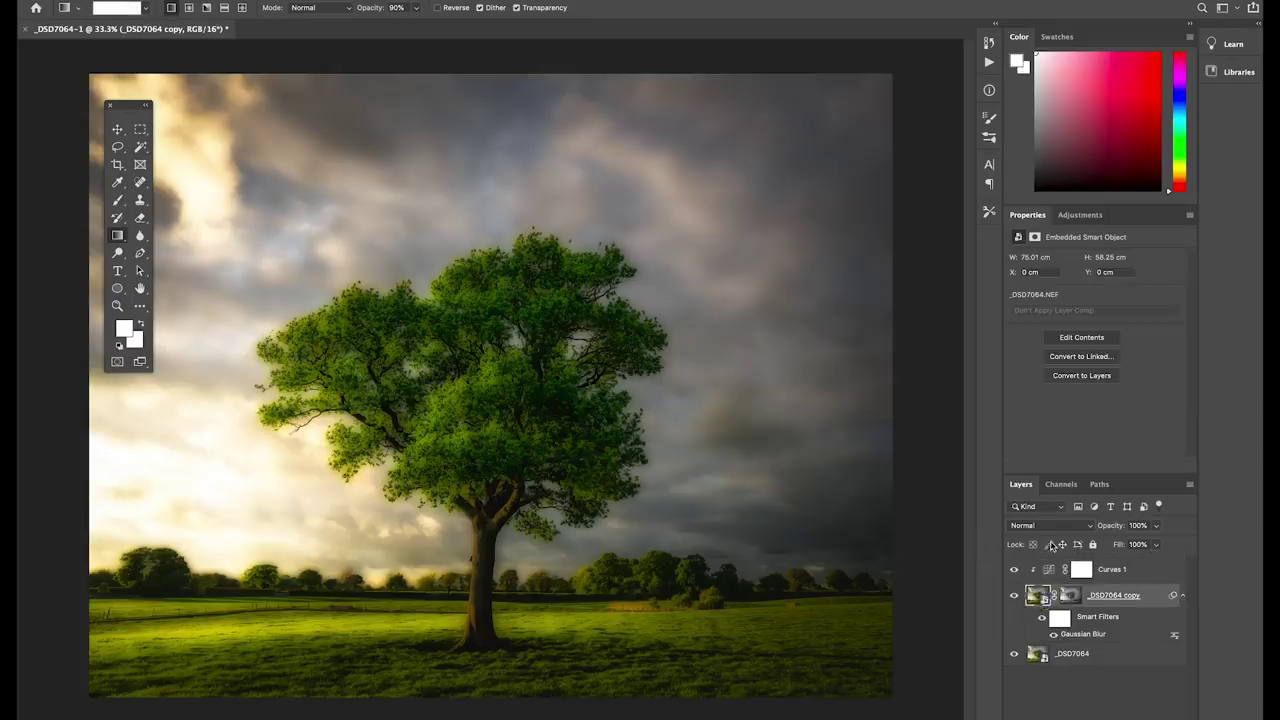
Blend the _DSD7064 copy layer in Screen mode at about 24% opacity.
{"action": "left_click", "coordinate": [1051, 526]}
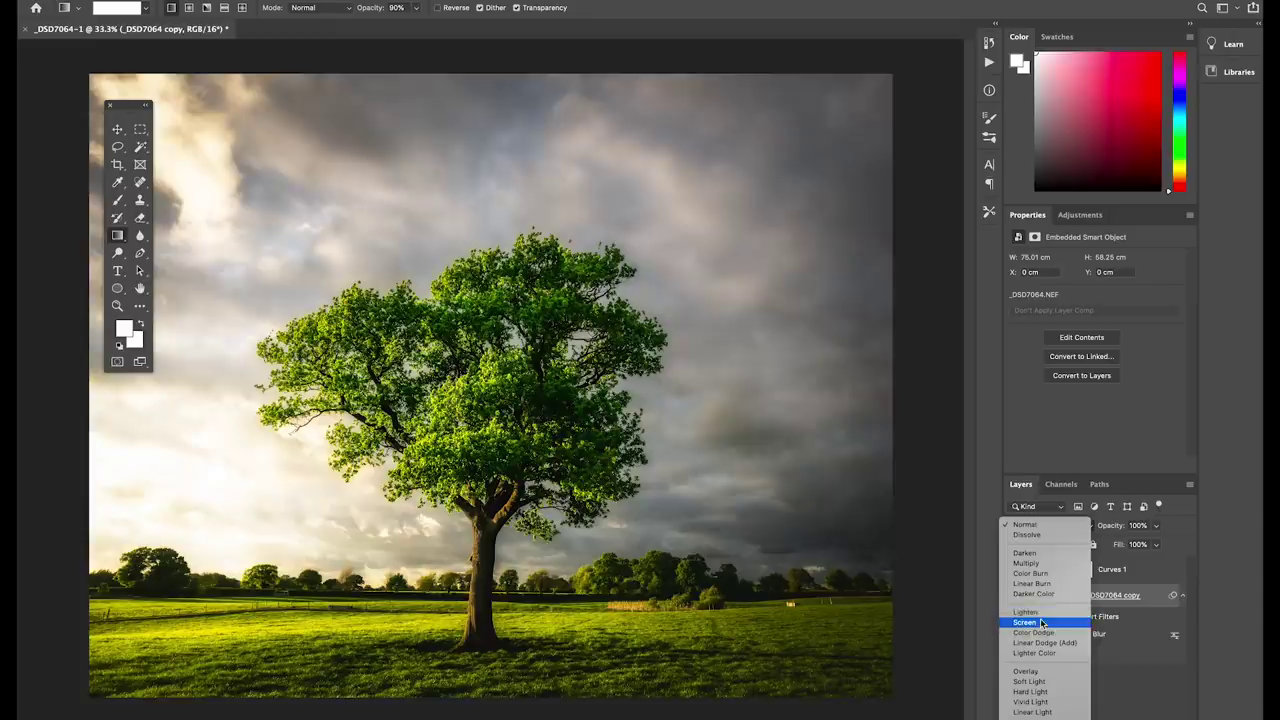
{"action": "left_click", "coordinate": [1041, 624]}
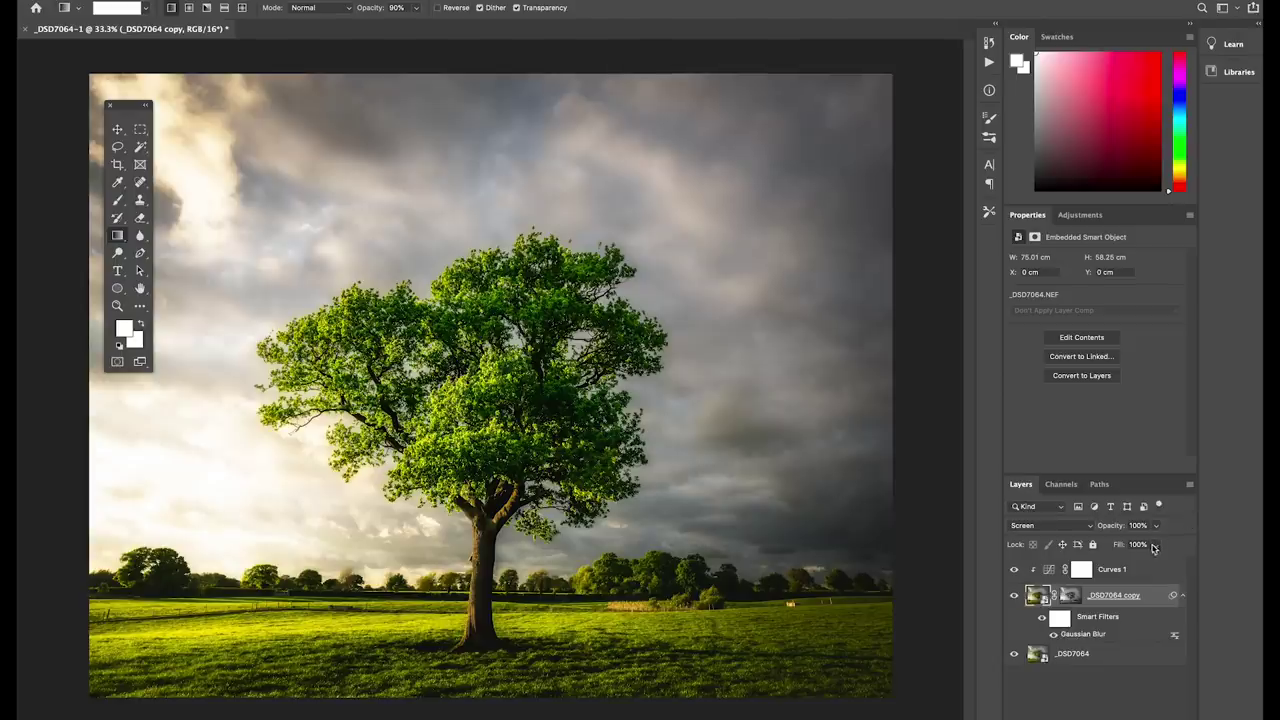
{"action": "left_click", "coordinate": [1157, 527]}
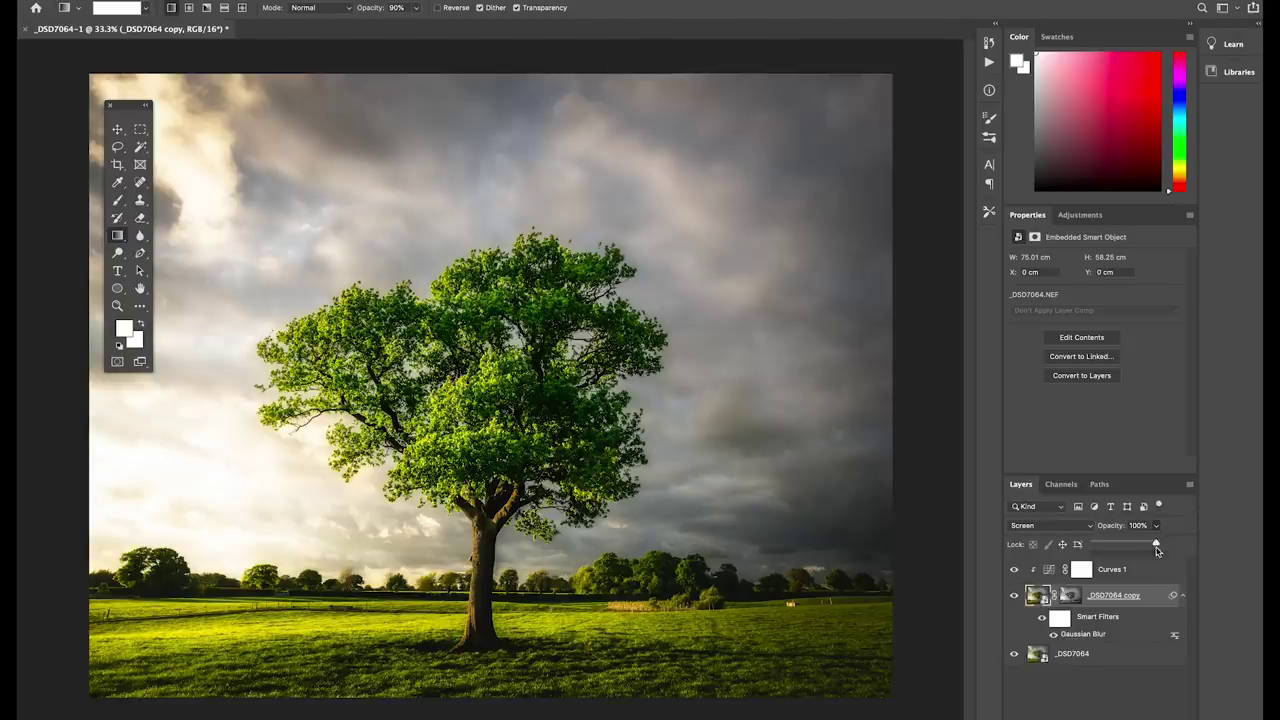
{"action": "left_click_drag", "start_coordinate": [1157, 546], "coordinate": [1244, 554]}
{"action": "left_click_drag", "start_coordinate": [1156, 554], "coordinate": [1109, 547]}
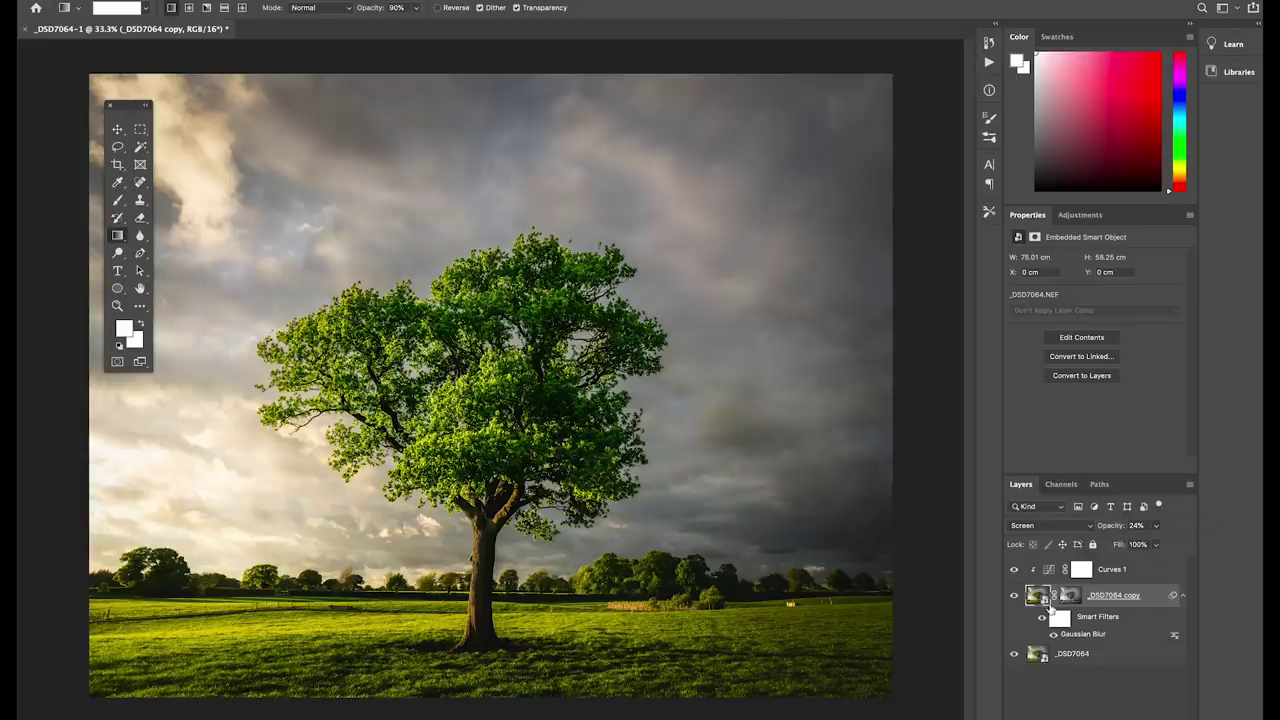
{"action": "left_click", "coordinate": [1071, 595]}
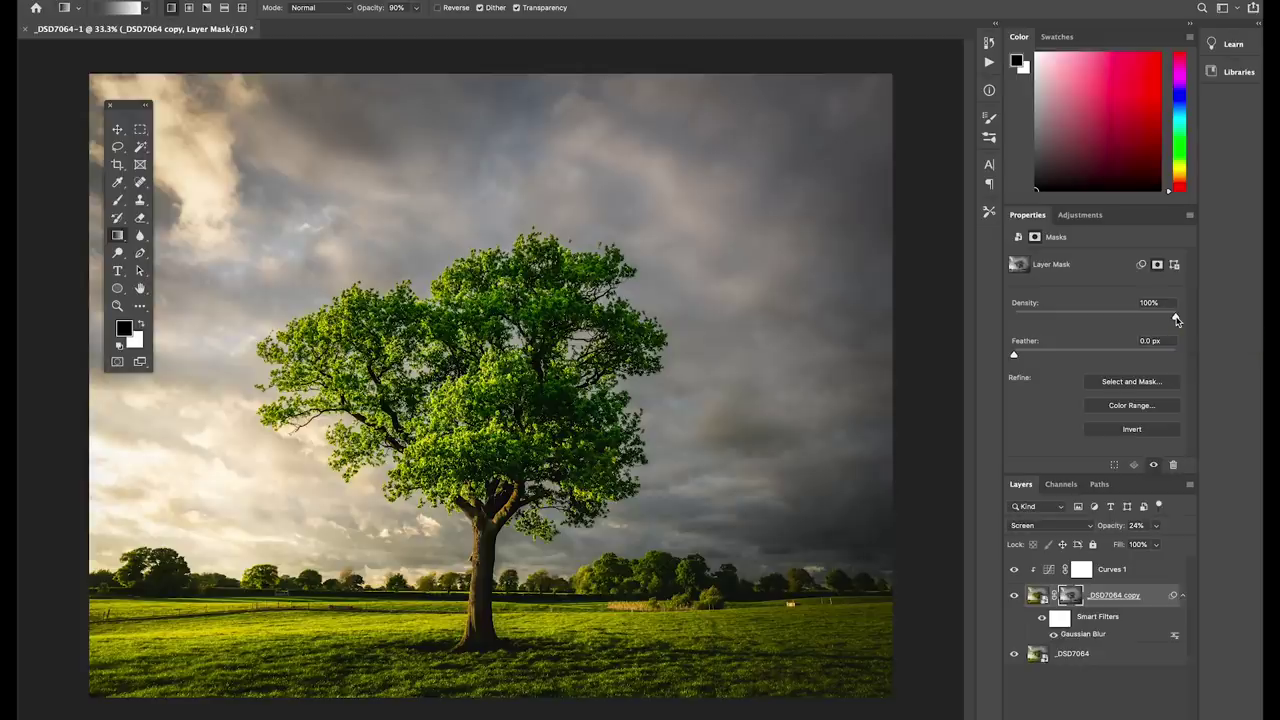
Drop the glow layer's mask density to 55%, then toggle the glow layer off and on to compare.
{"action": "left_click_drag", "start_coordinate": [1175, 318], "coordinate": [1103, 318]}
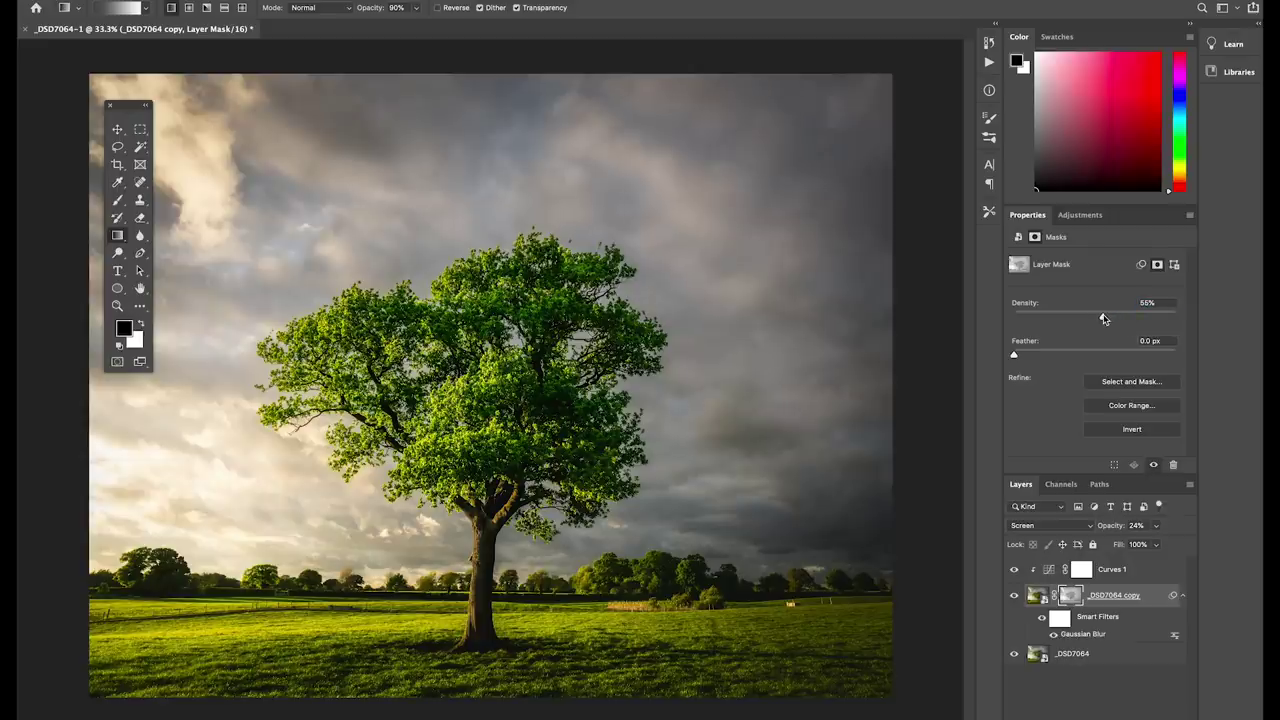
{"action": "left_click", "coordinate": [1014, 596]}
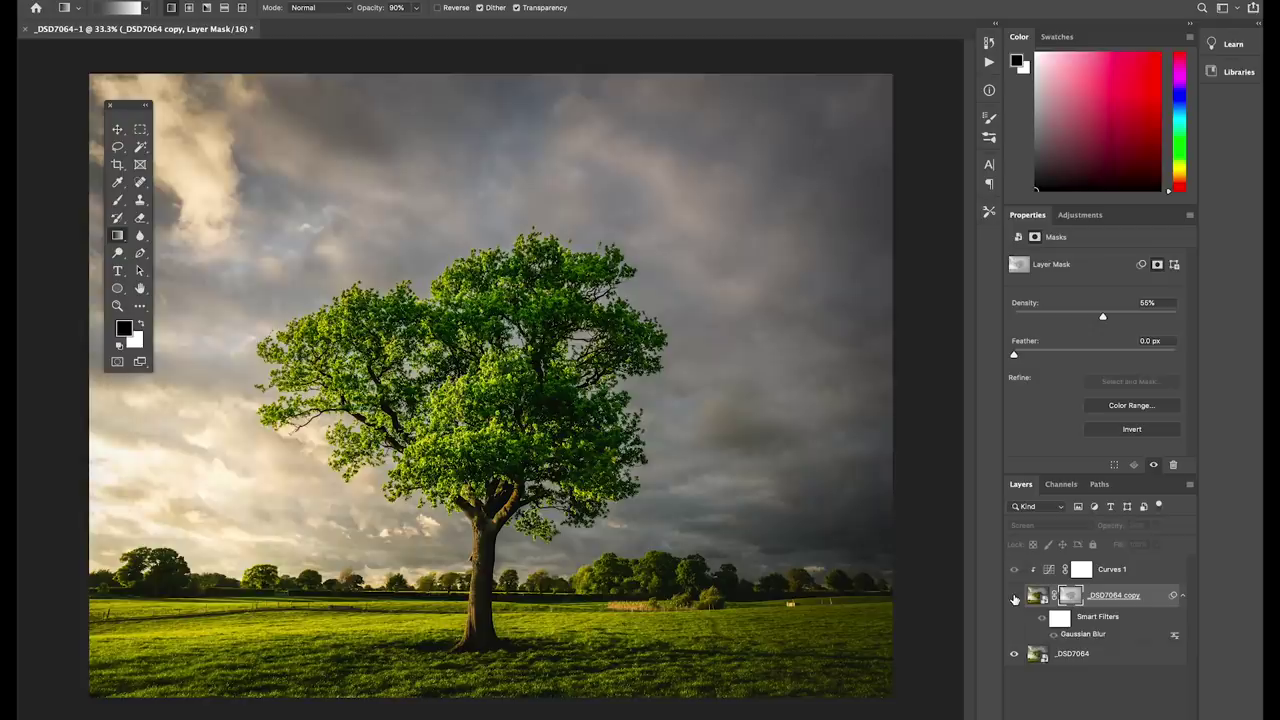
{"action": "left_click", "coordinate": [1014, 596]}
{"action": "left_click", "coordinate": [1014, 596]}
{"action": "left_click", "coordinate": [1014, 596]}
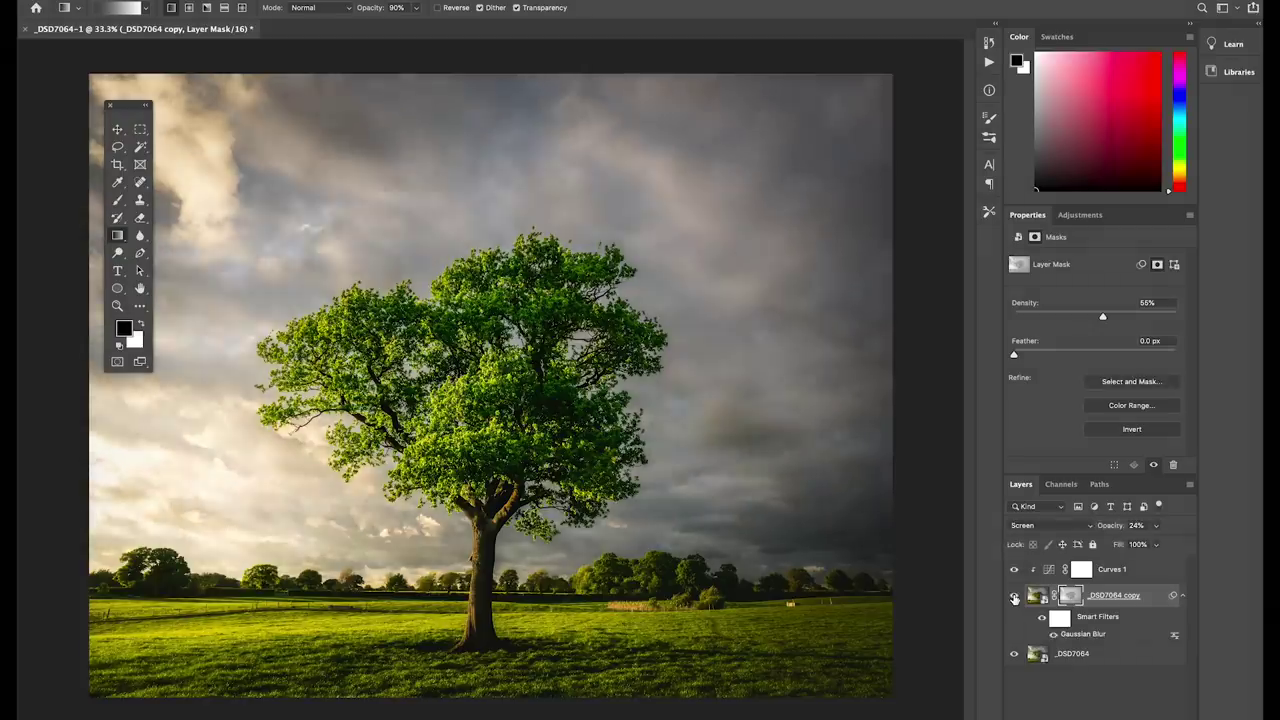
{"action": "left_click", "coordinate": [1014, 596]}
{"action": "left_click", "coordinate": [1014, 596]}
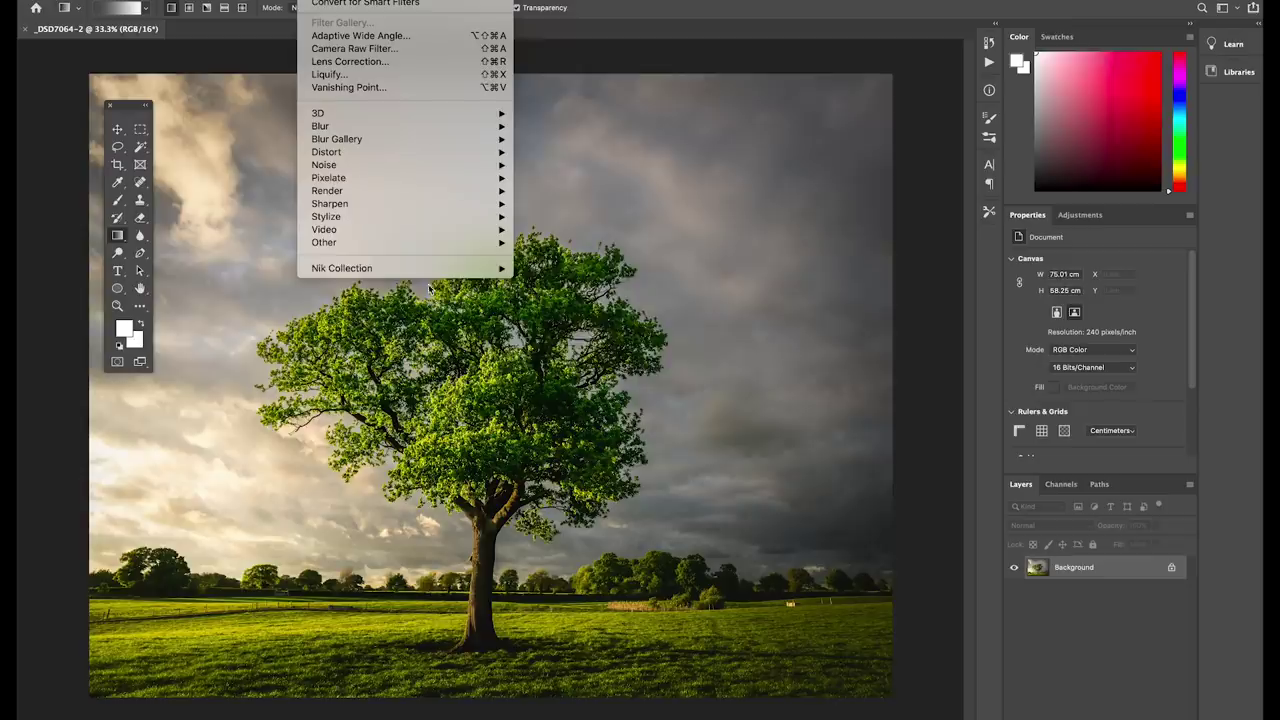
Launch Silver Efex Pro 2 from Filter > Nik Collection on the flattened oak tree image.
{"action": "mouse_move", "coordinate": [433, 274]}
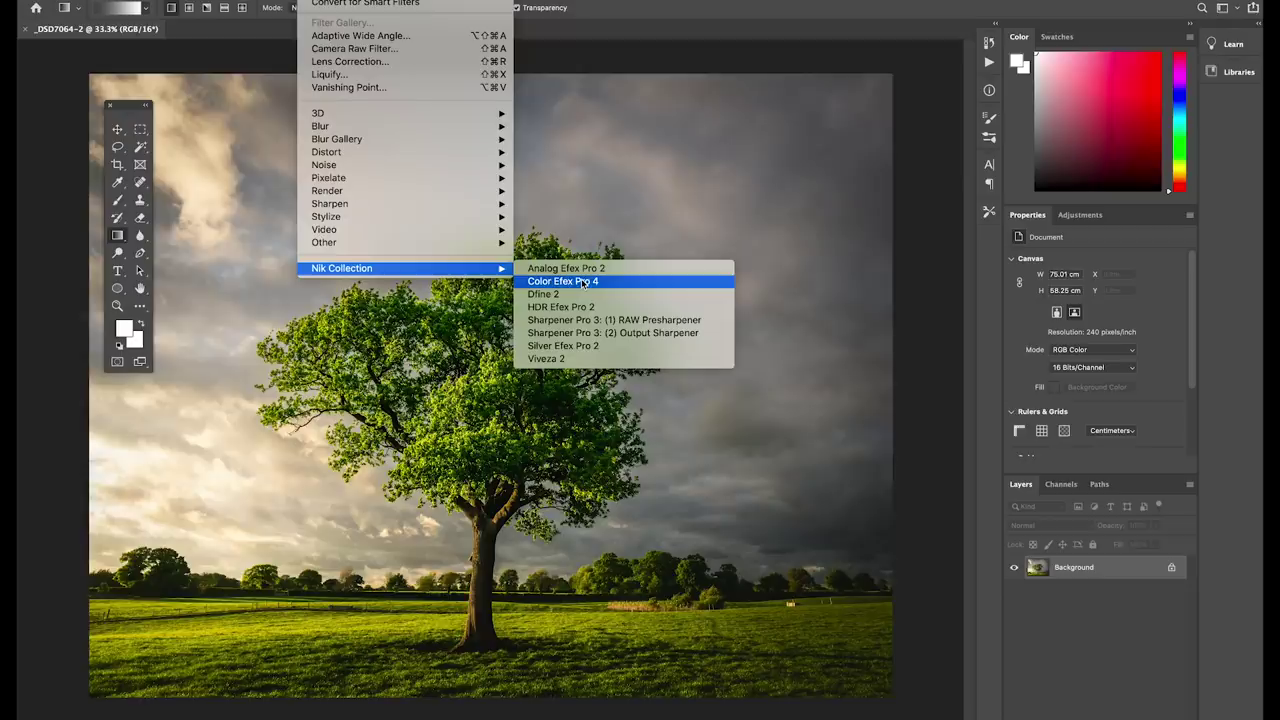
{"action": "left_click", "coordinate": [614, 346]}
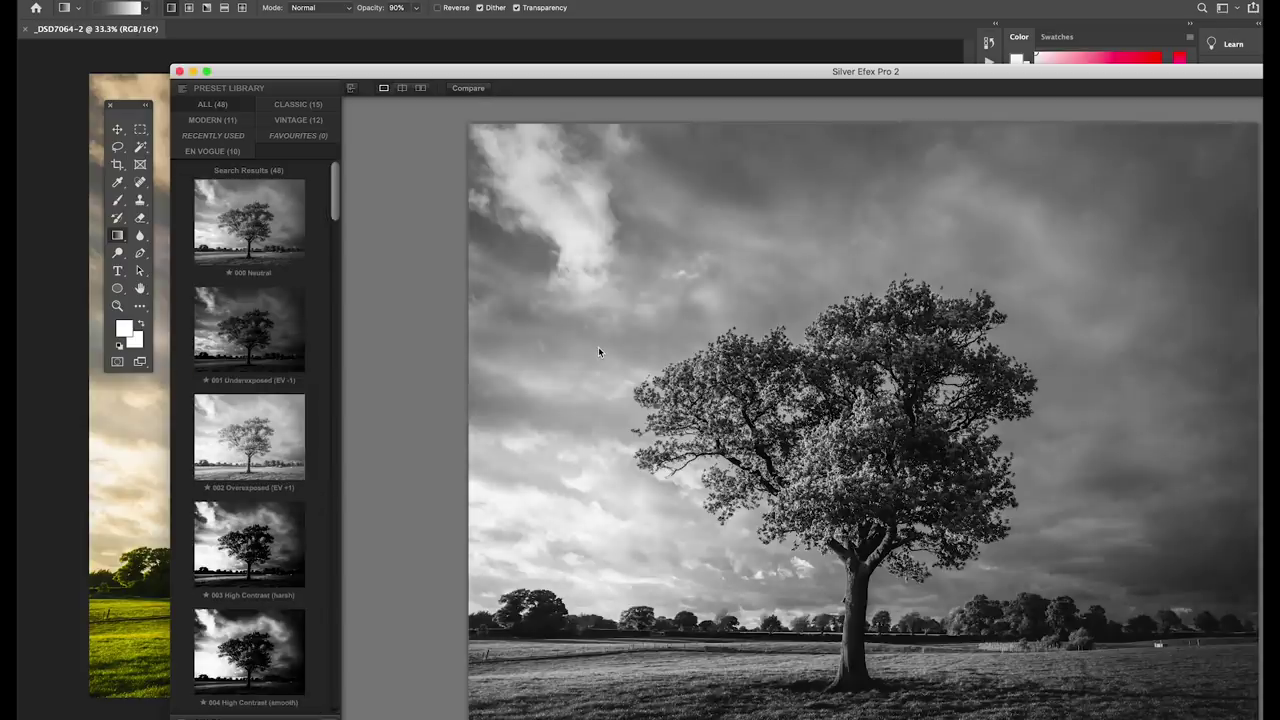
Apply the 019 Fine Art Process preset to make the oak tree black and white.
{"action": "left_click", "coordinate": [290, 342]}
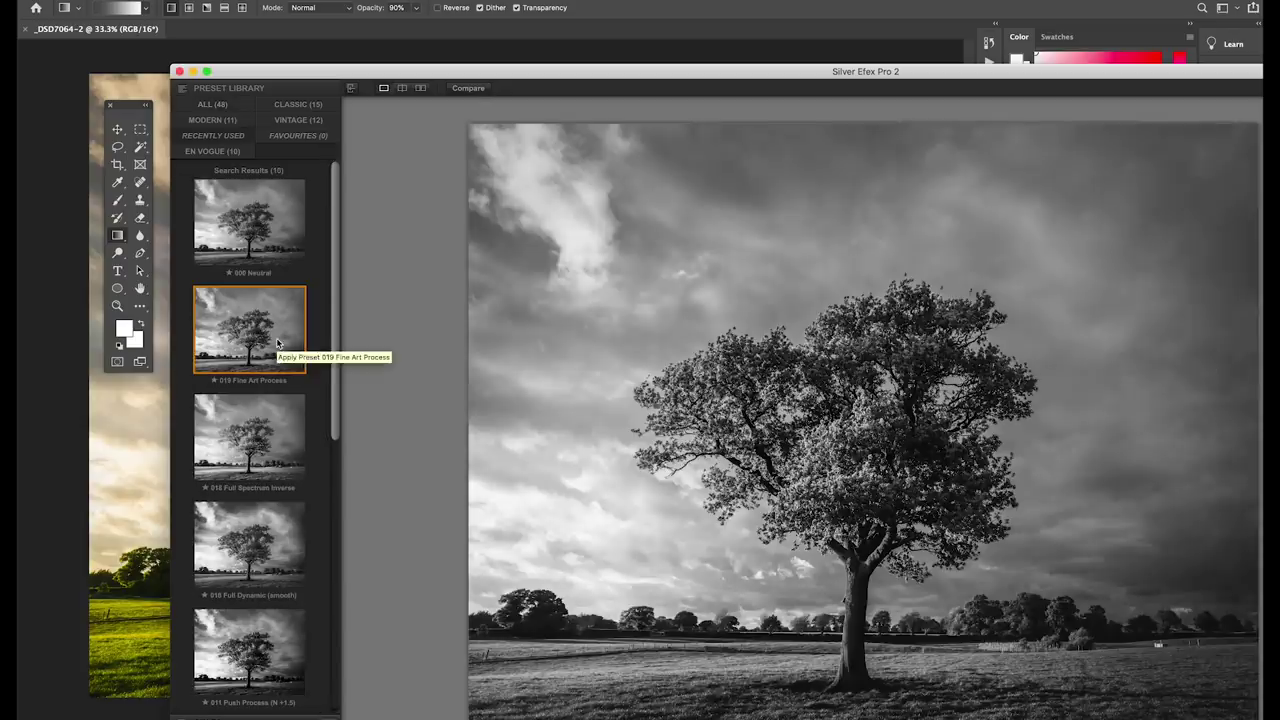